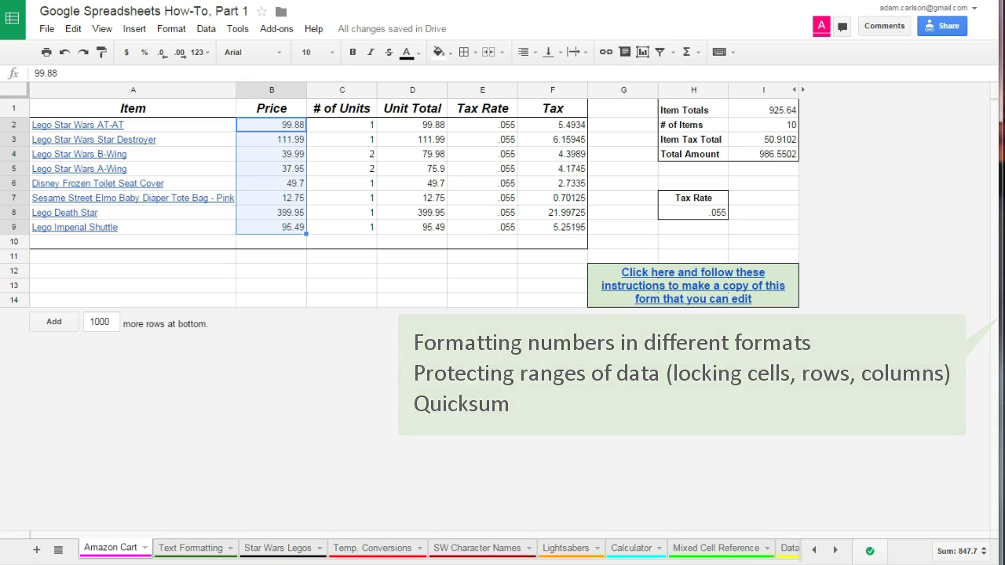
- Format the prices in B2:B9 as dollar currency, e.g. $99.88
click(305, 306)
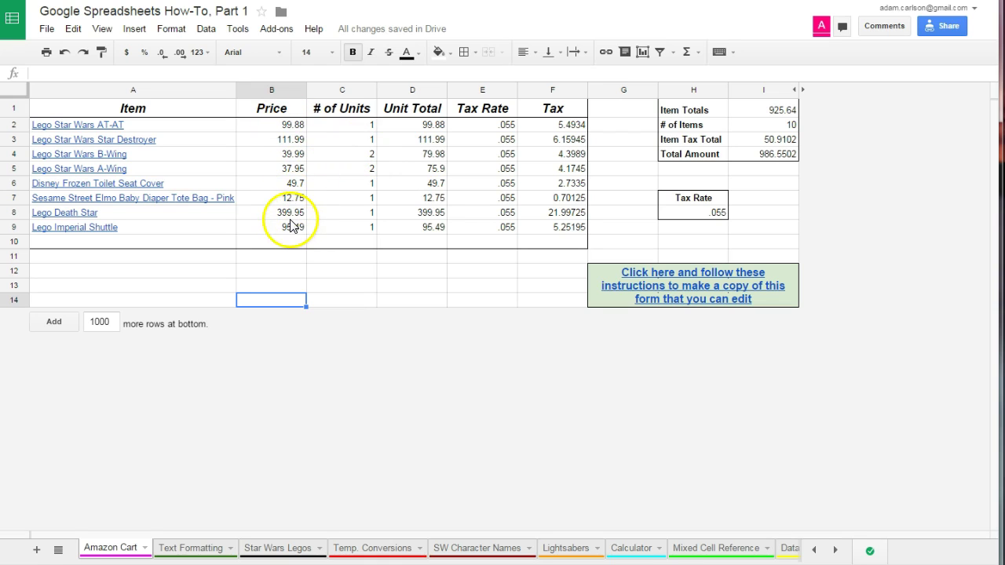
drag(283, 124, 288, 225)
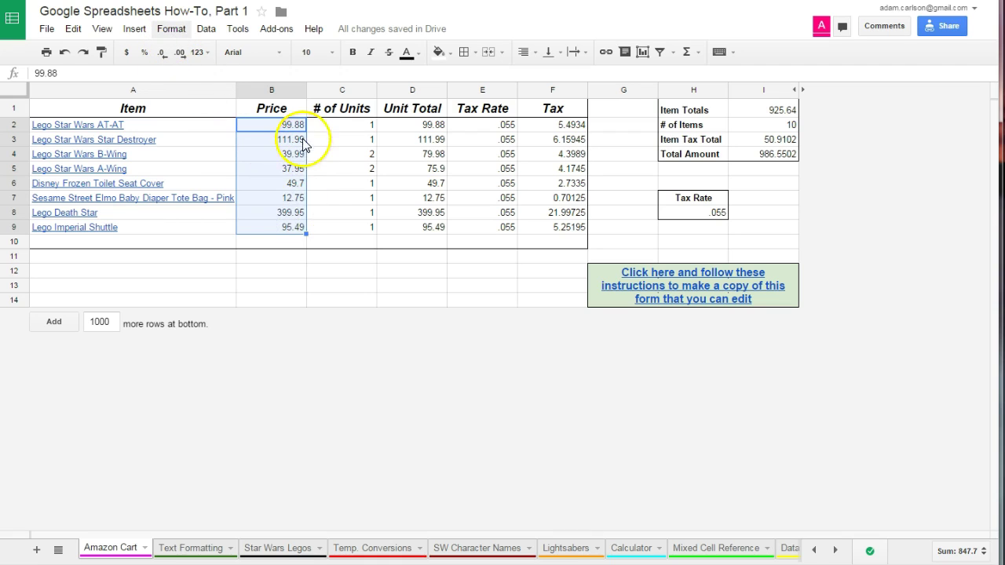
click(171, 28)
mouse_move(173, 63)
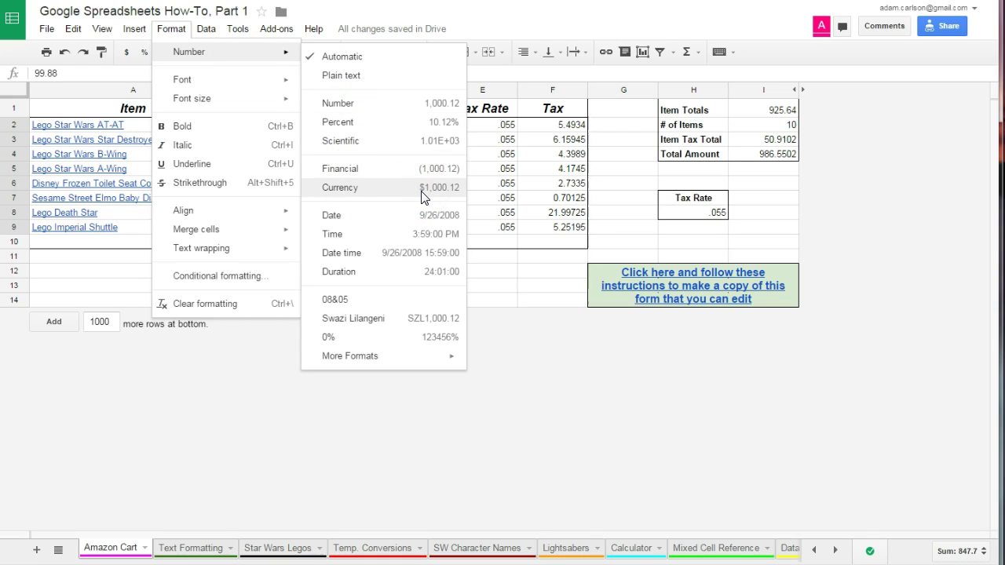
click(354, 193)
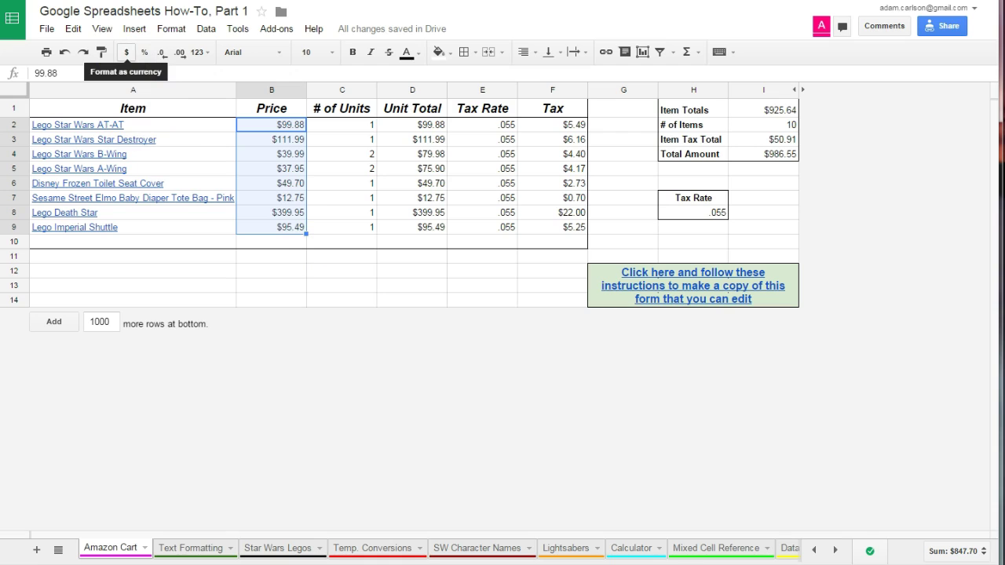
click(127, 55)
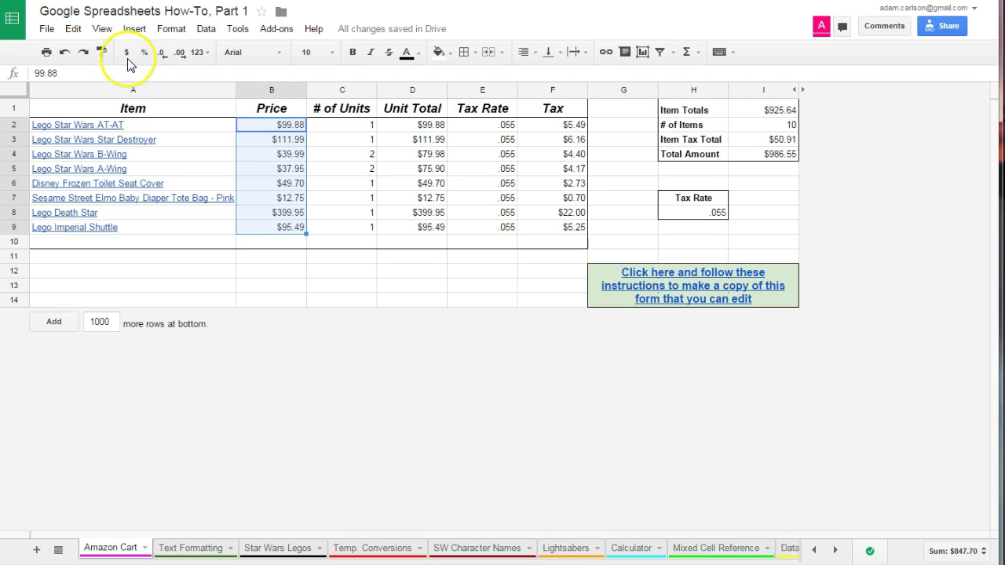
key(ctrl+z)
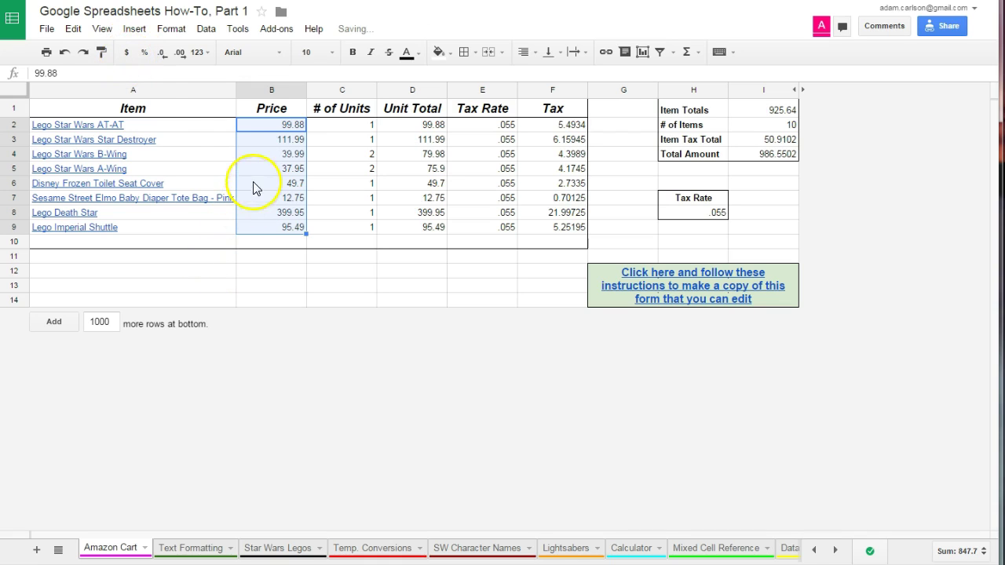
click(127, 53)
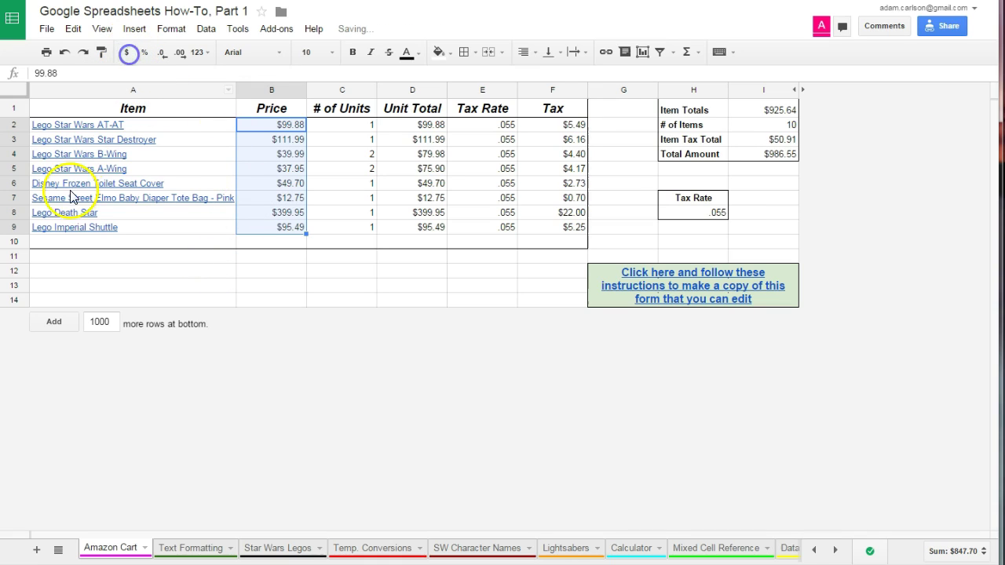
click(143, 53)
key(ctrl+z)
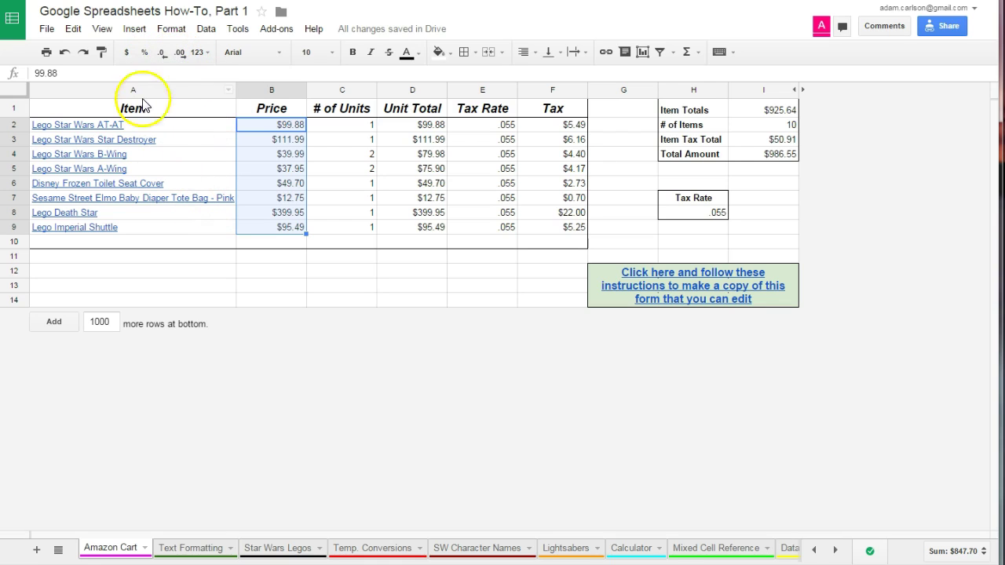
click(163, 55)
click(164, 55)
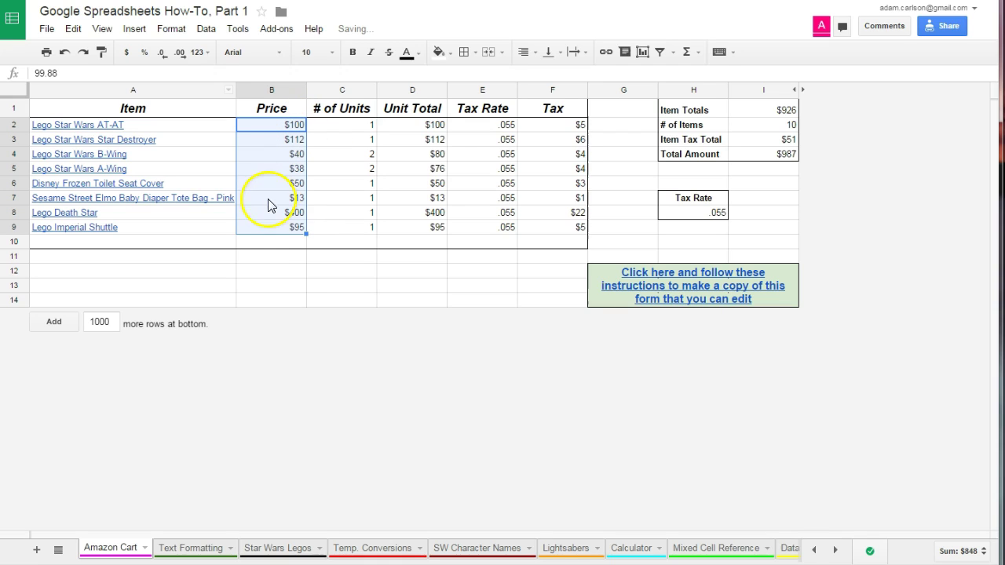
click(161, 54)
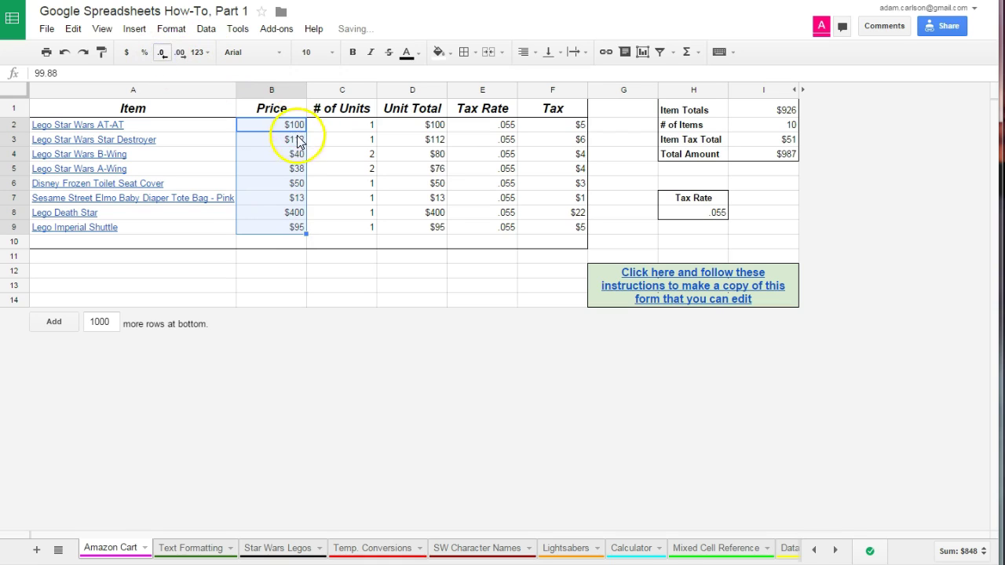
click(161, 55)
click(180, 53)
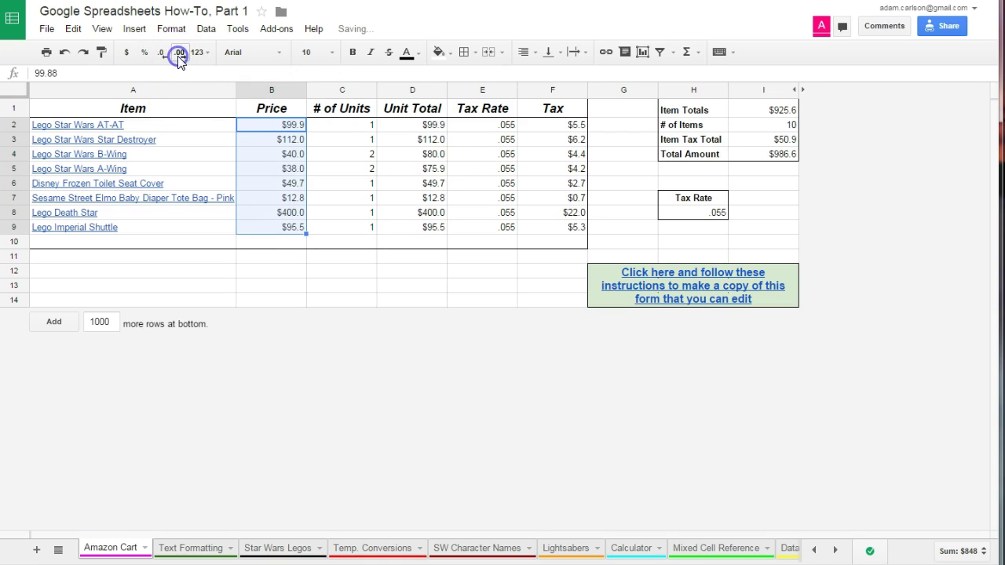
click(180, 54)
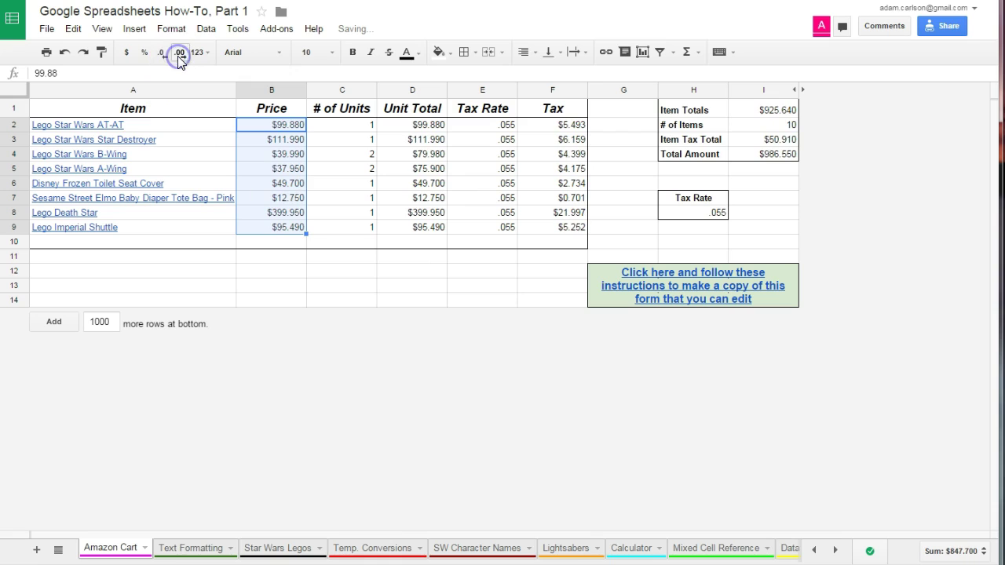
click(183, 54)
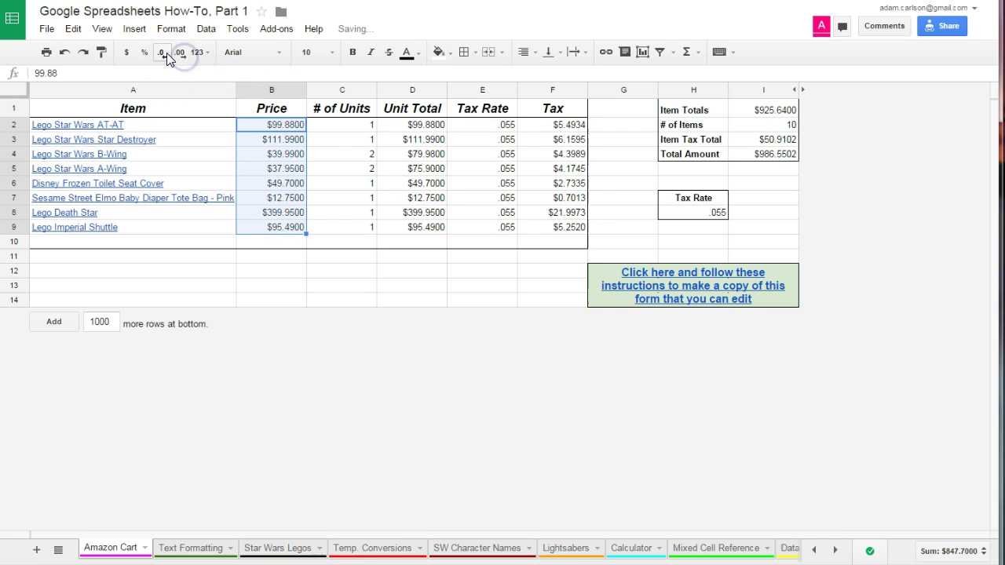
click(162, 53)
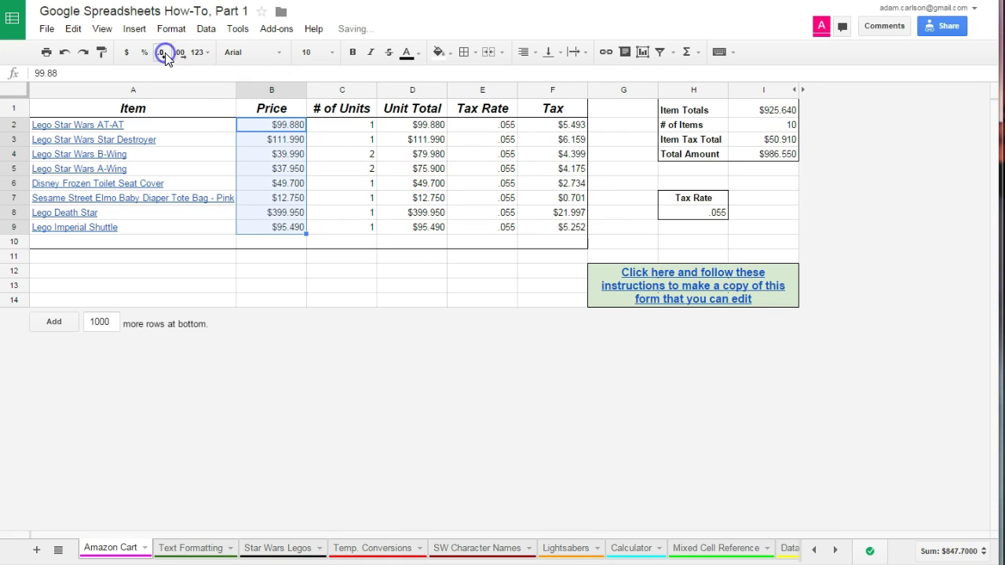
- Show the tax rate in H8 as a percentage with one decimal, 5.5%
click(488, 128)
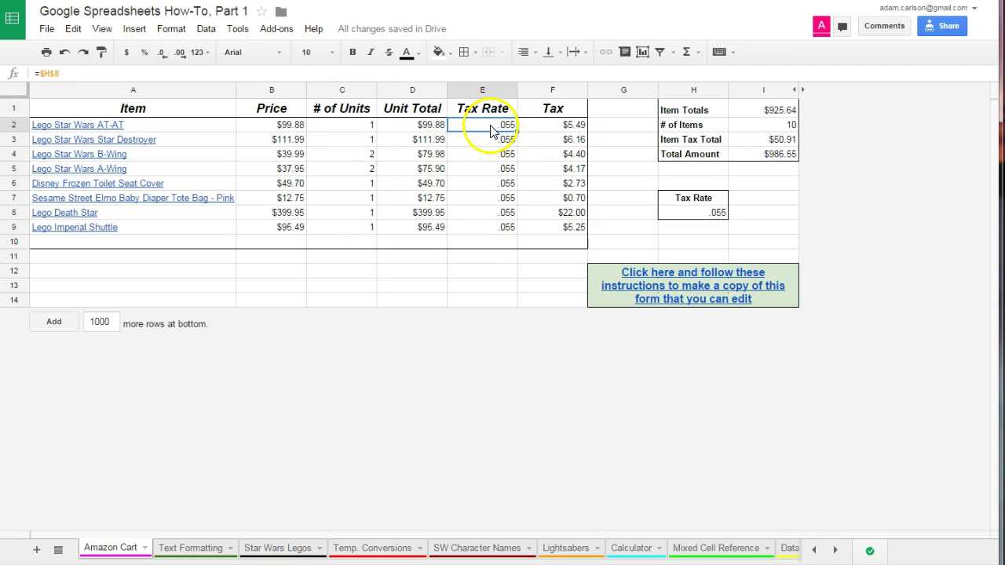
click(715, 215)
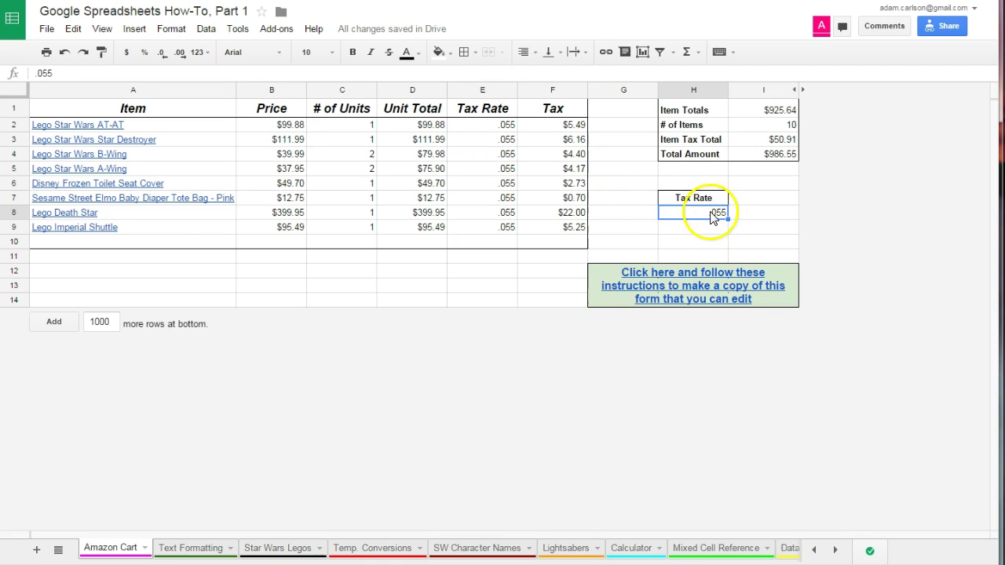
click(171, 29)
mouse_move(235, 52)
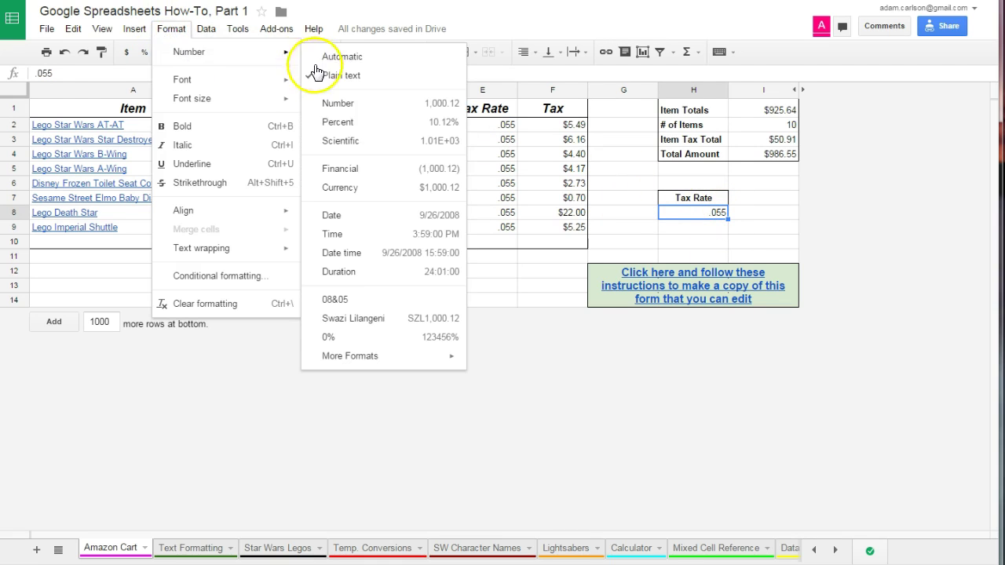
click(338, 122)
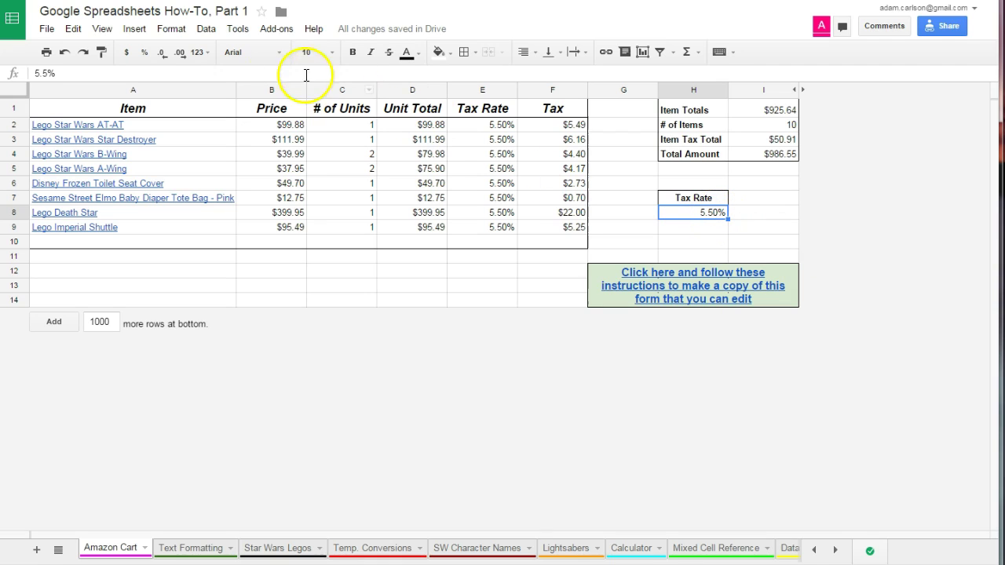
click(162, 53)
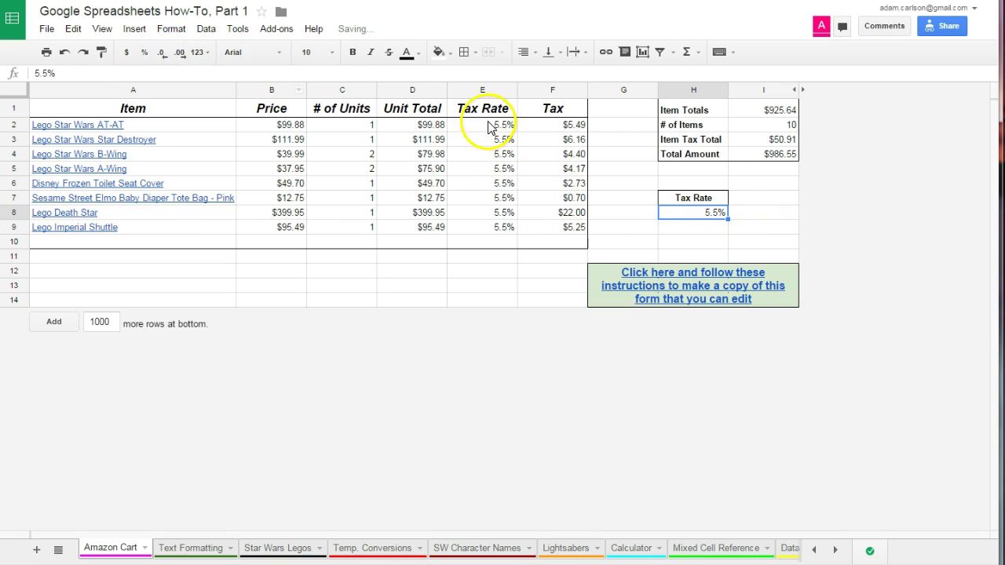
click(408, 271)
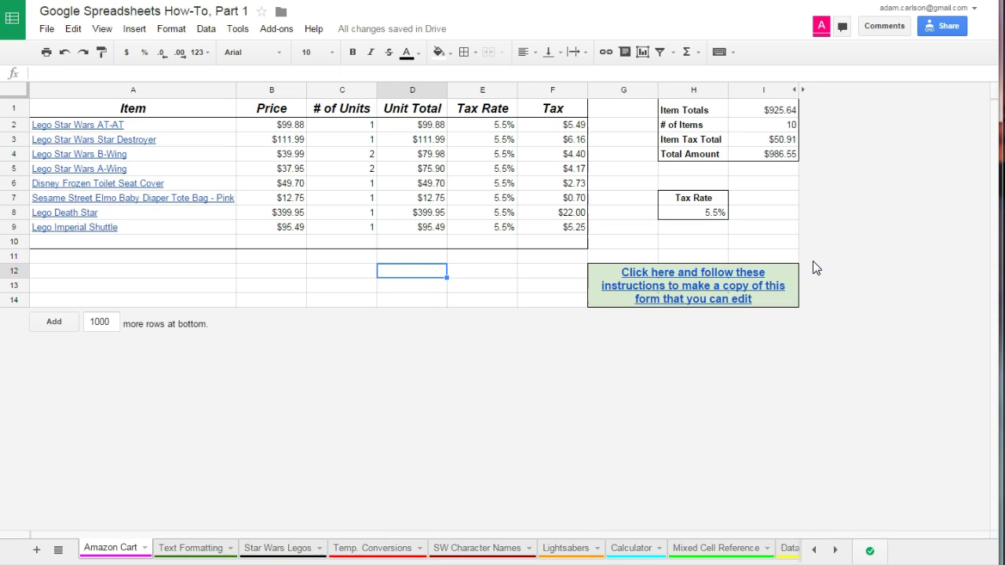
- Enter 5.5 as a test value in D12 and format it as a percentage
key(Return)
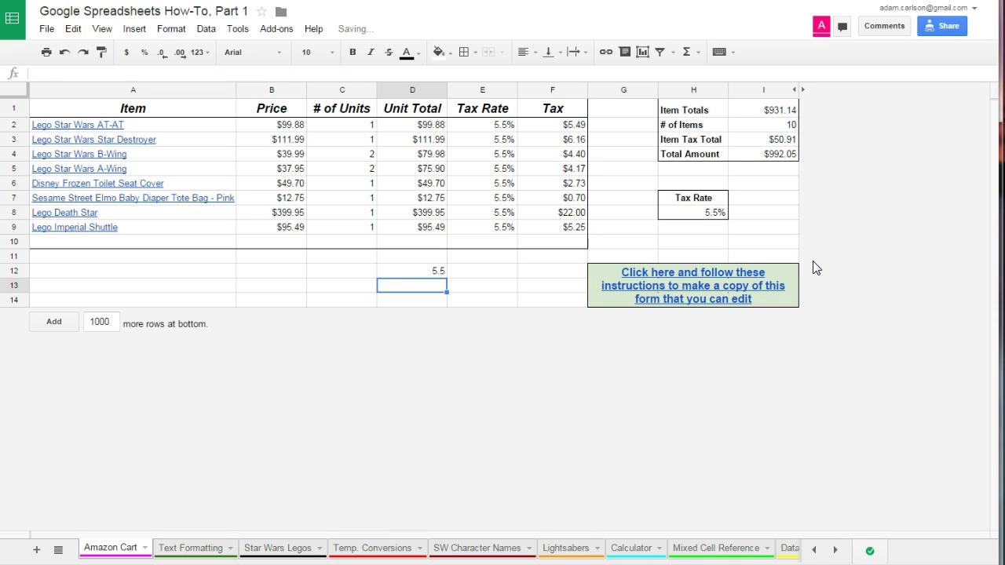
key(Up)
click(171, 28)
mouse_move(179, 63)
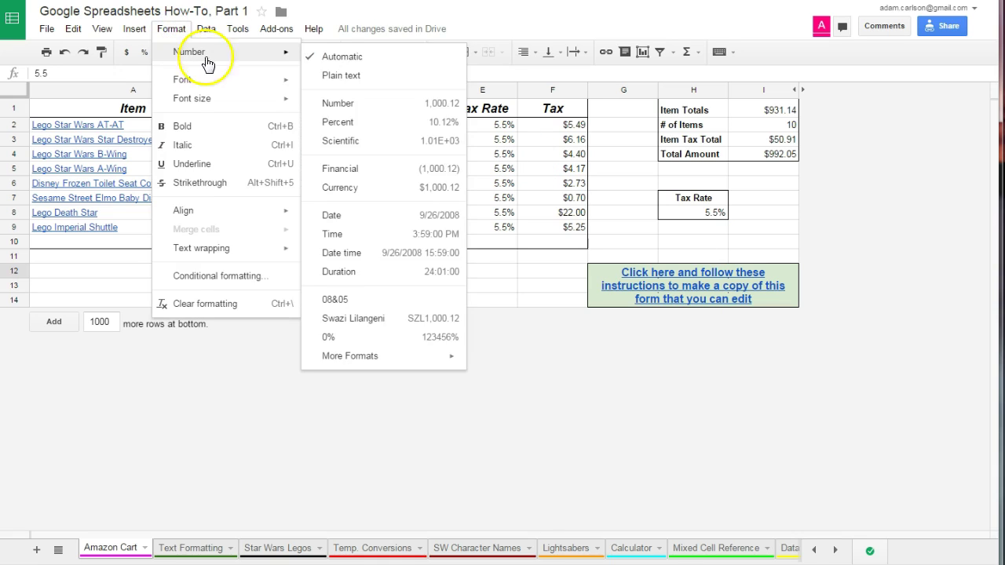
click(348, 120)
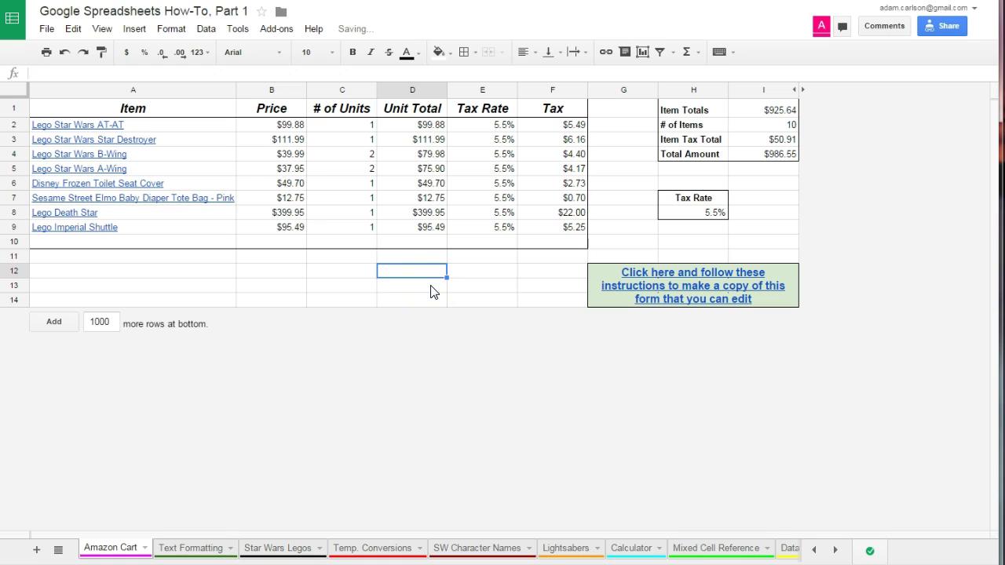
- Test .055 in D12 as a percentage with decimal adjustments, then clear it and go to Text Formatting
key(Return)
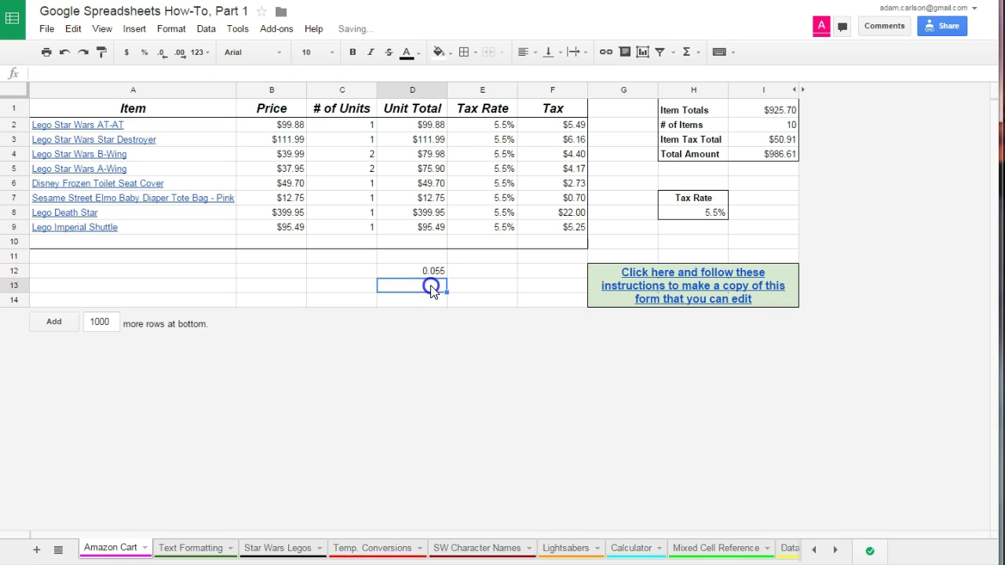
click(426, 271)
click(171, 29)
mouse_move(174, 51)
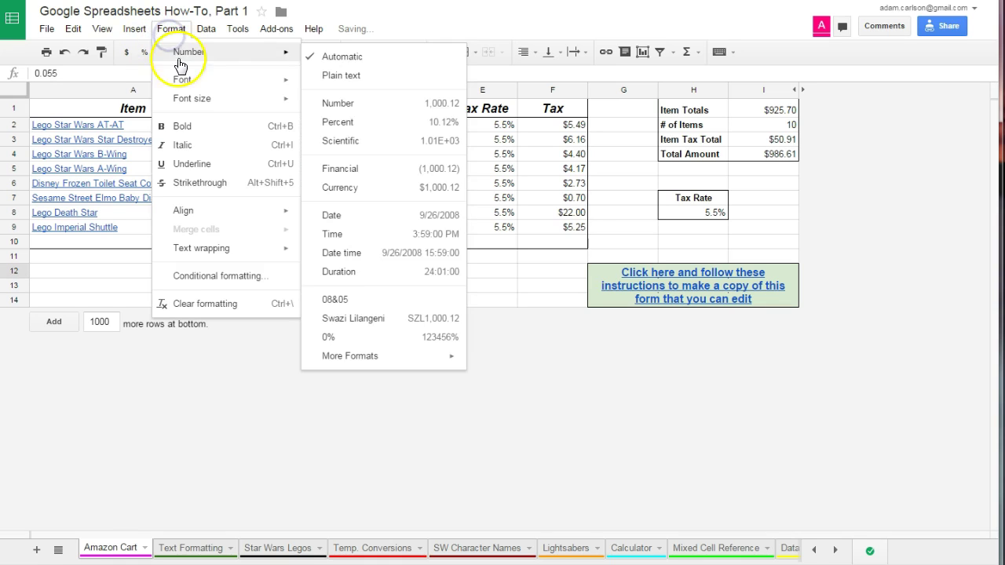
click(339, 121)
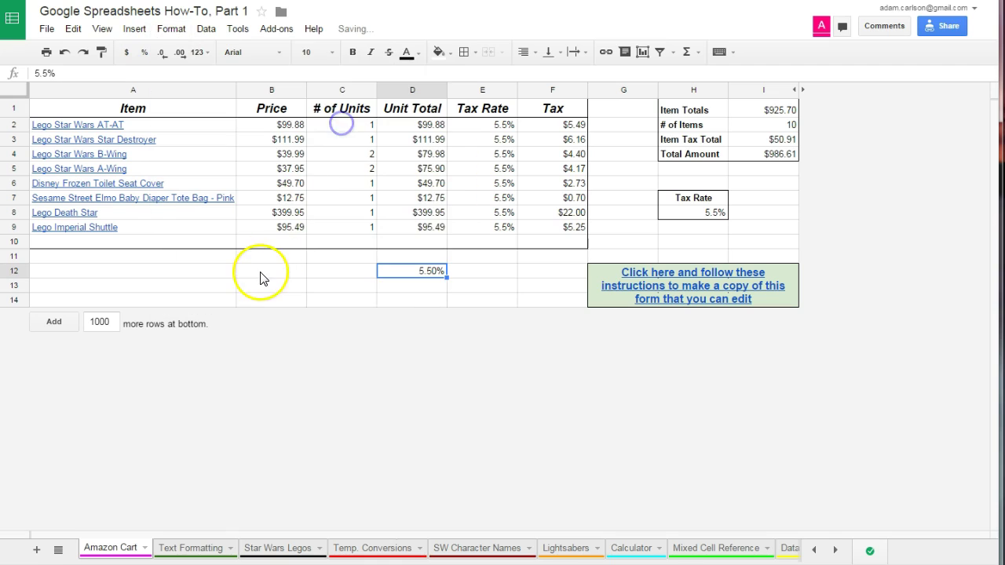
click(162, 52)
click(162, 51)
click(180, 53)
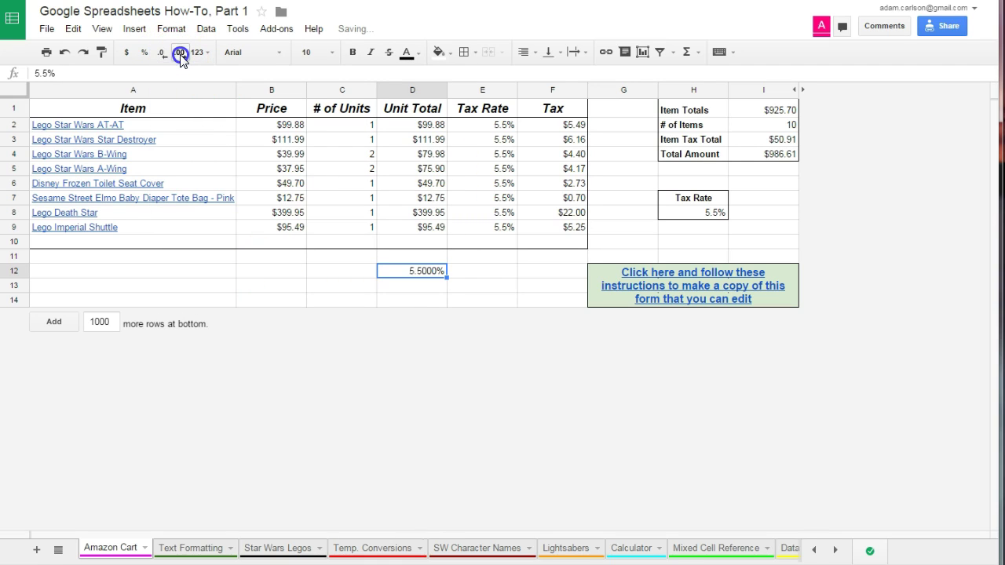
key(Delete)
click(201, 552)
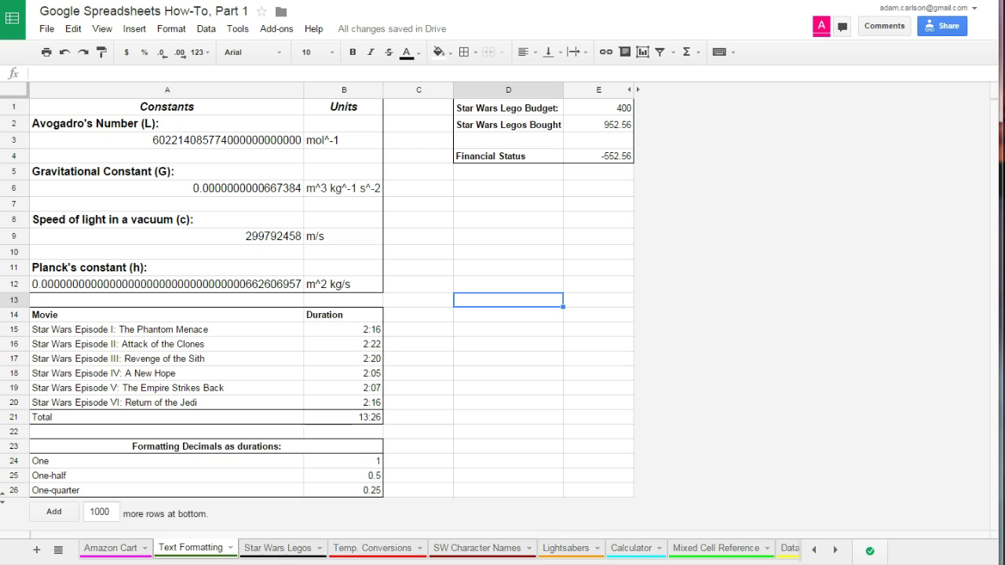
- Put Avogadro's number in A3 in scientific notation, adjusting decimals to show 6.022E+23
click(194, 141)
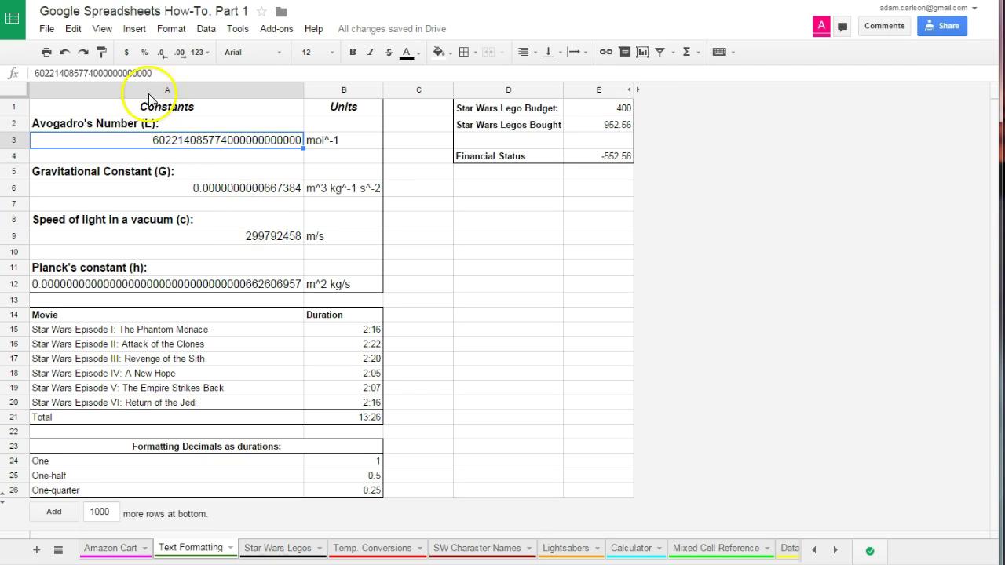
click(171, 29)
mouse_move(188, 52)
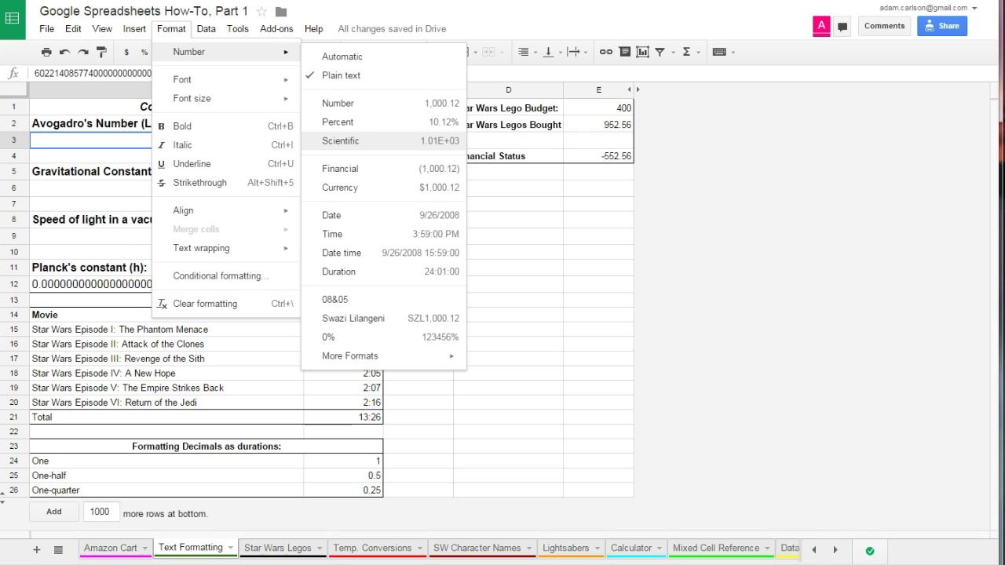
click(357, 140)
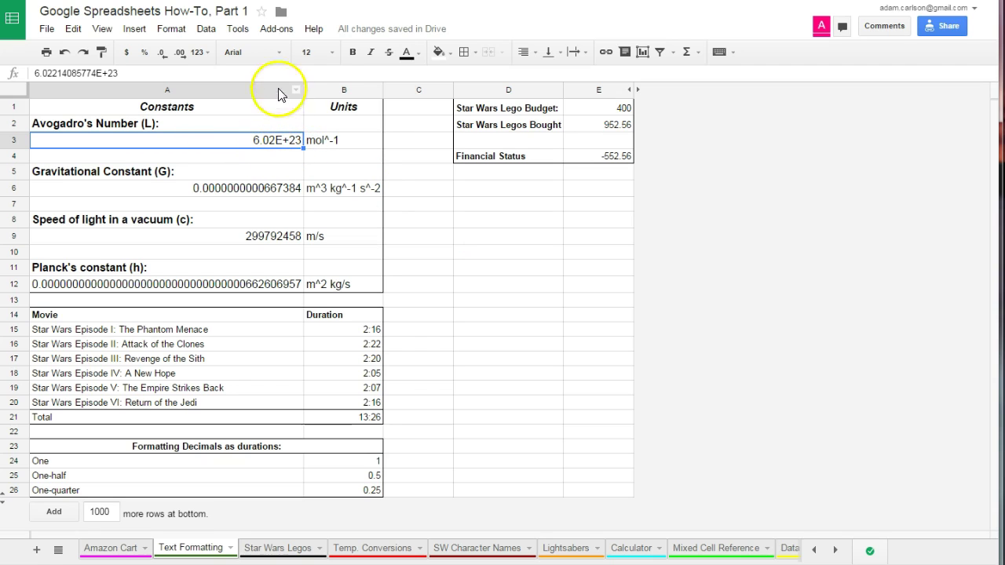
click(162, 53)
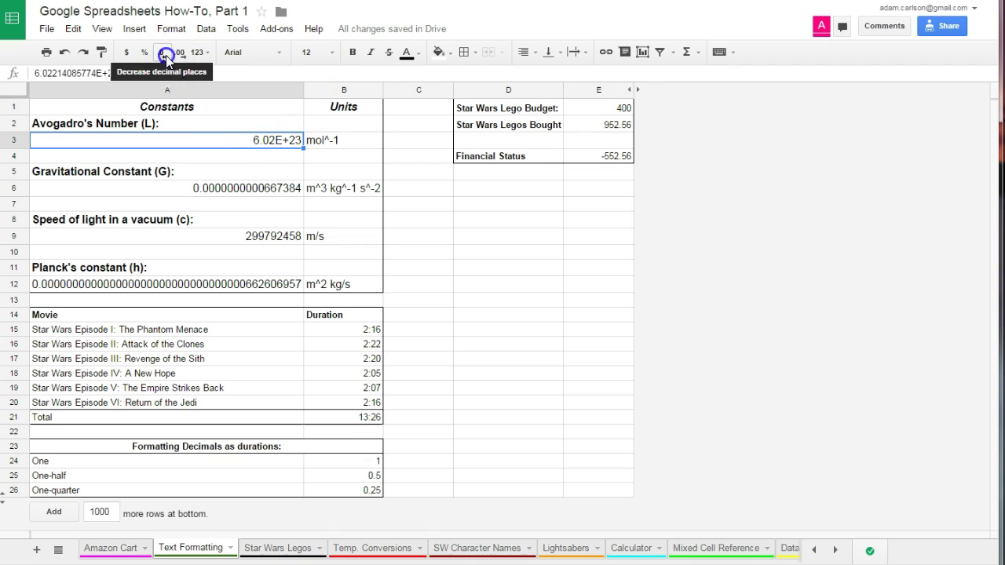
click(183, 58)
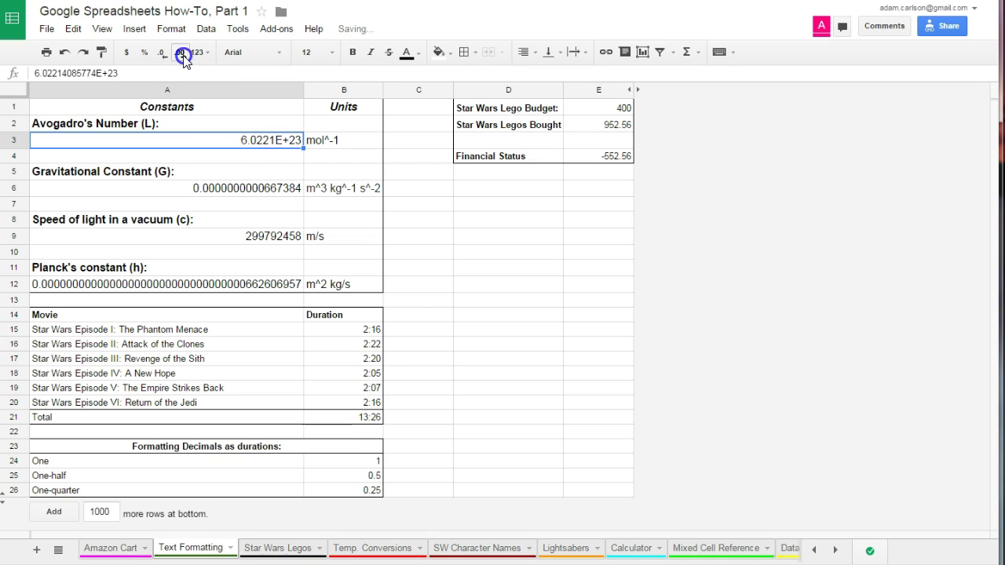
double_click(182, 57)
double_click(182, 56)
double_click(180, 57)
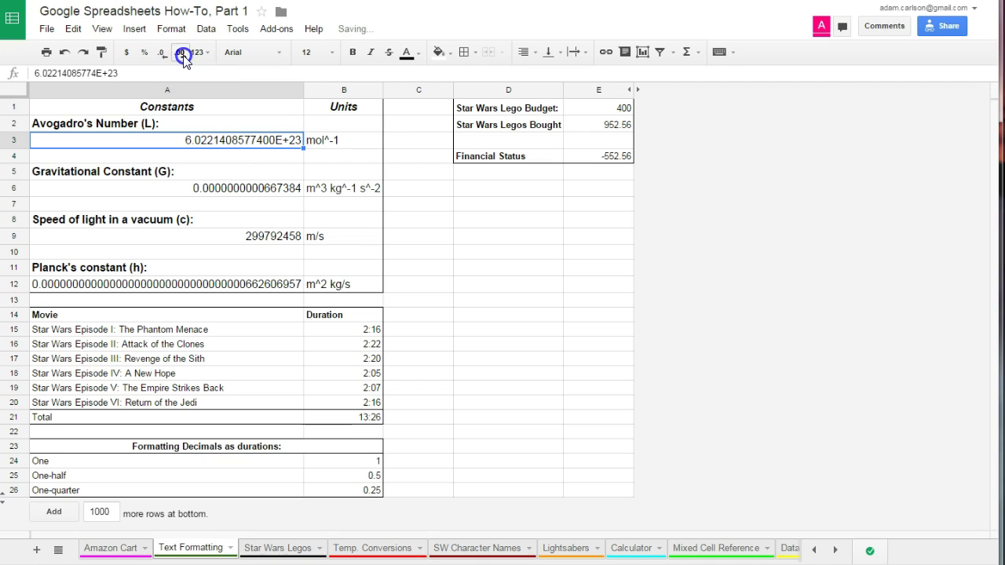
double_click(179, 56)
triple_click(164, 55)
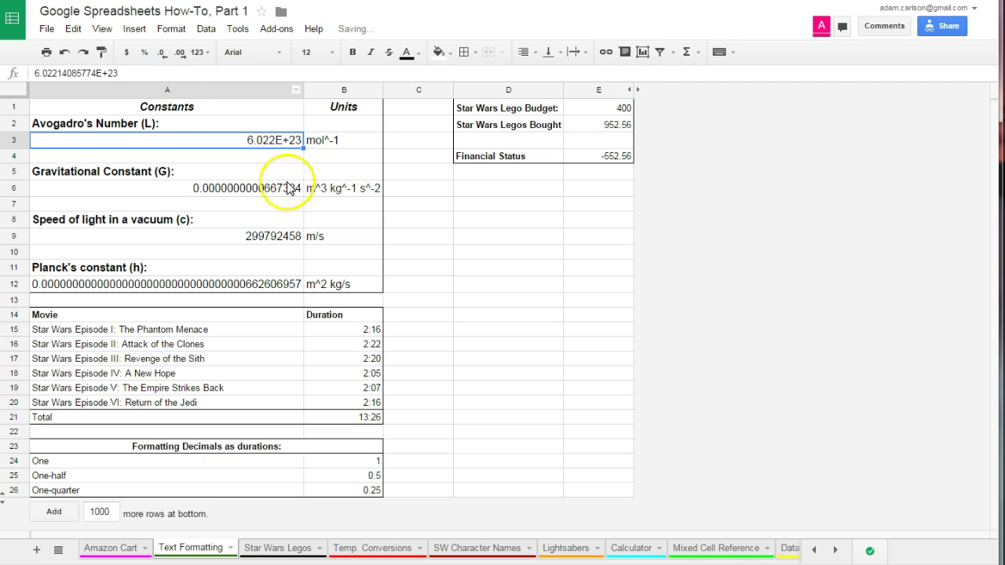
click(255, 150)
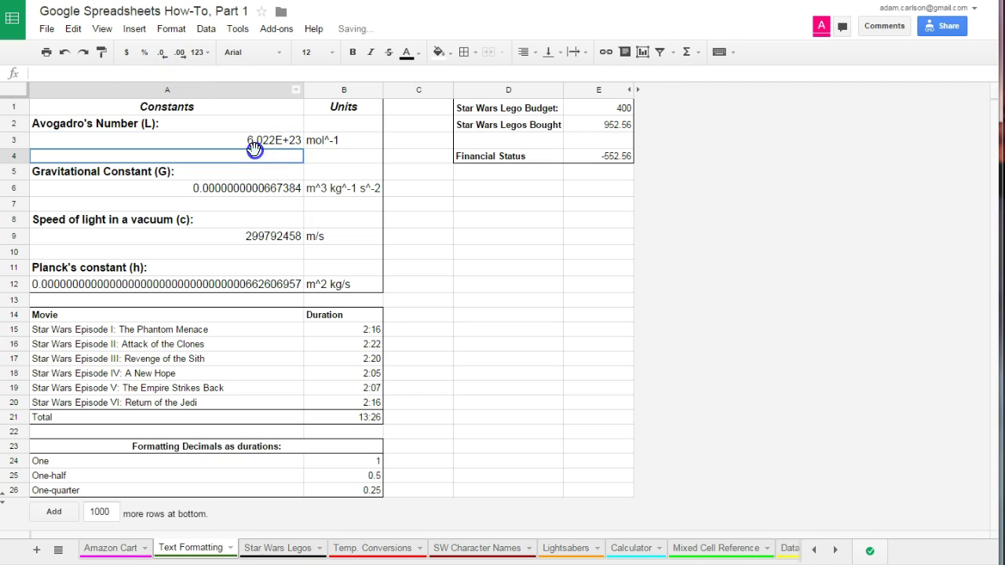
- Apply scientific format to A6, A9 and A12: 6.67E-11, 3.00E+08 and 6.63E-34
click(253, 197)
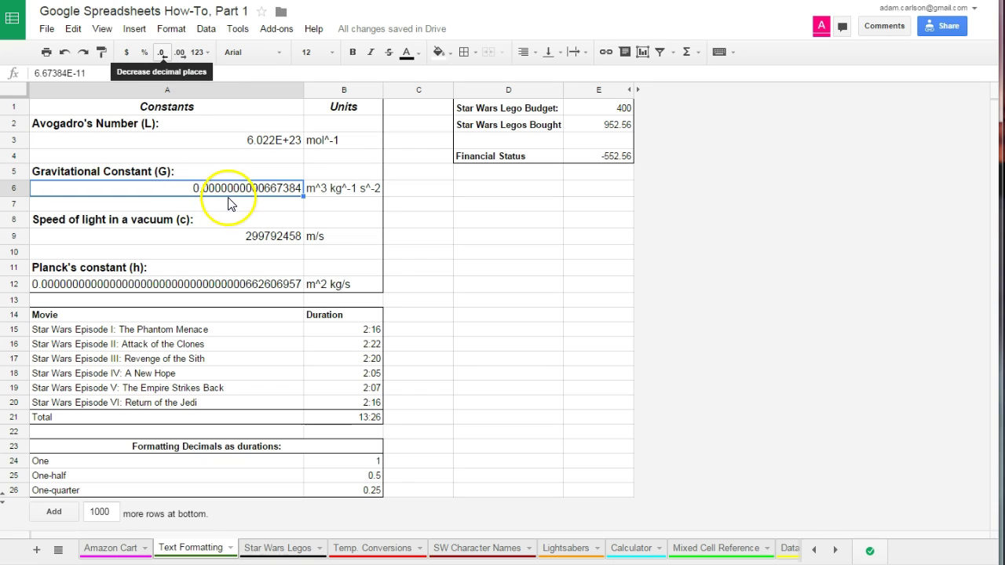
click(169, 31)
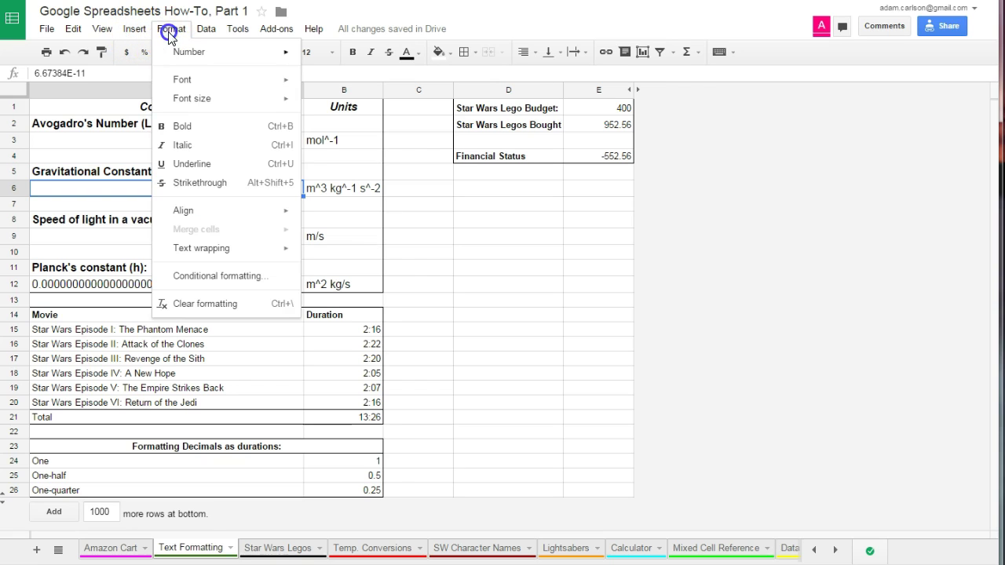
mouse_move(185, 51)
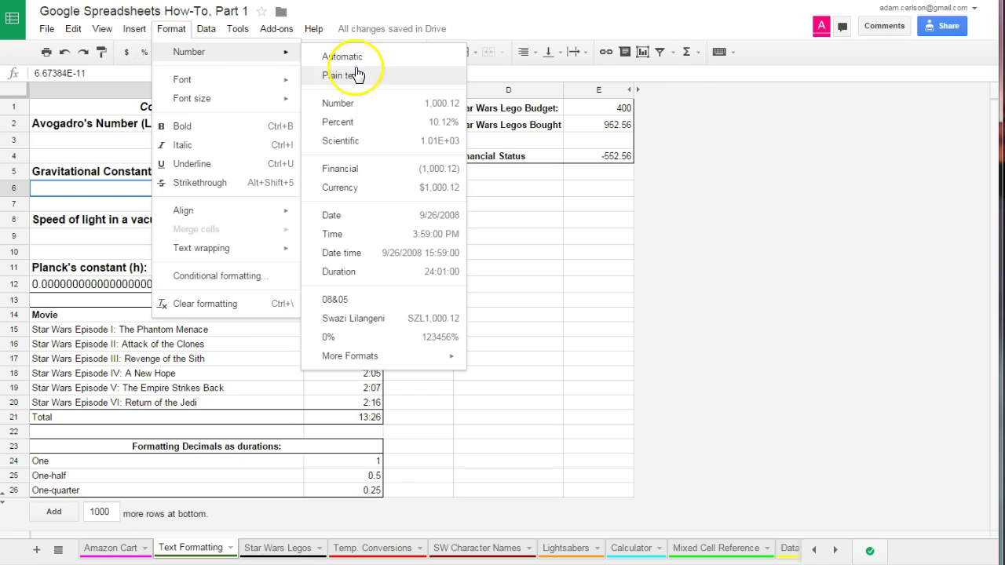
click(367, 140)
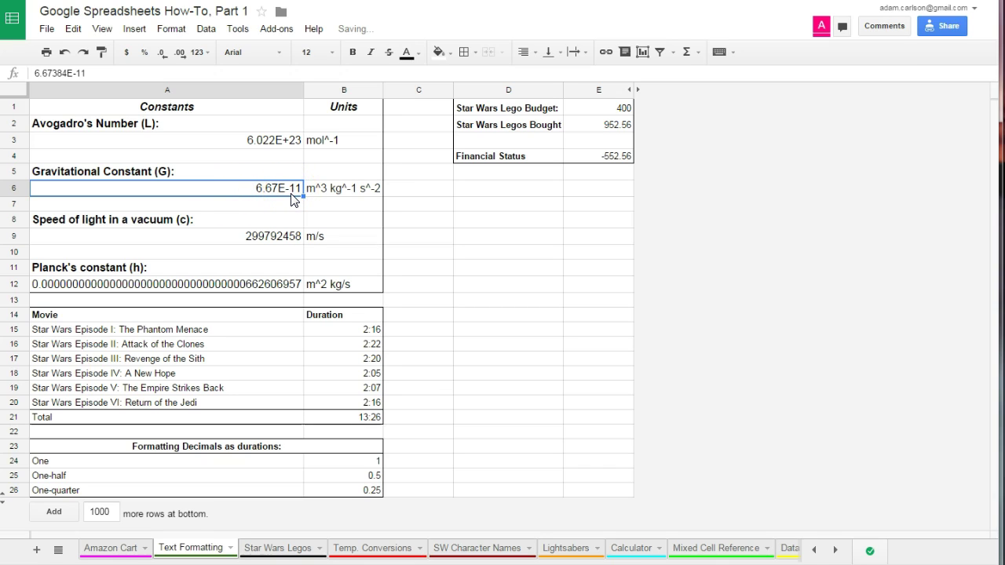
click(279, 239)
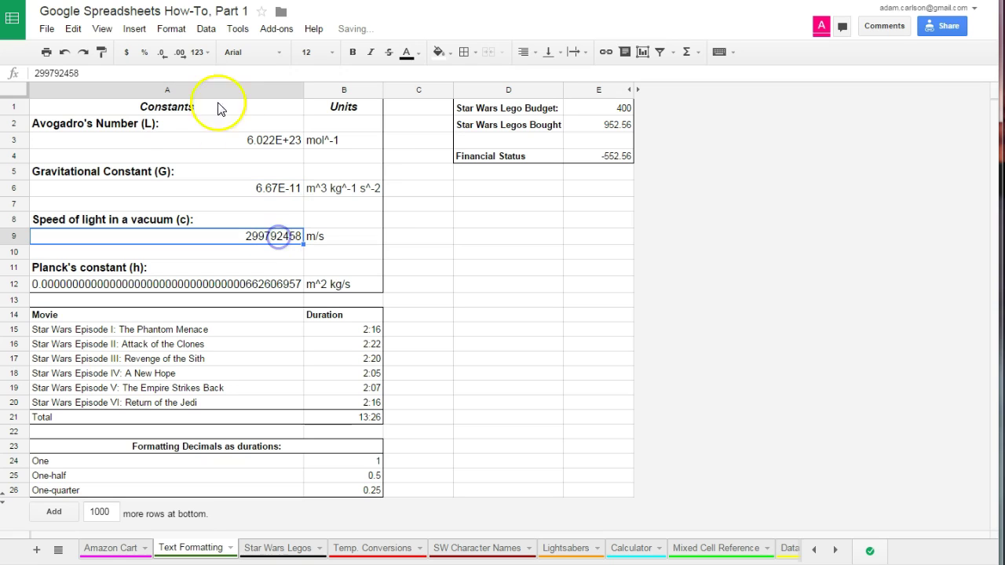
click(170, 28)
mouse_move(176, 59)
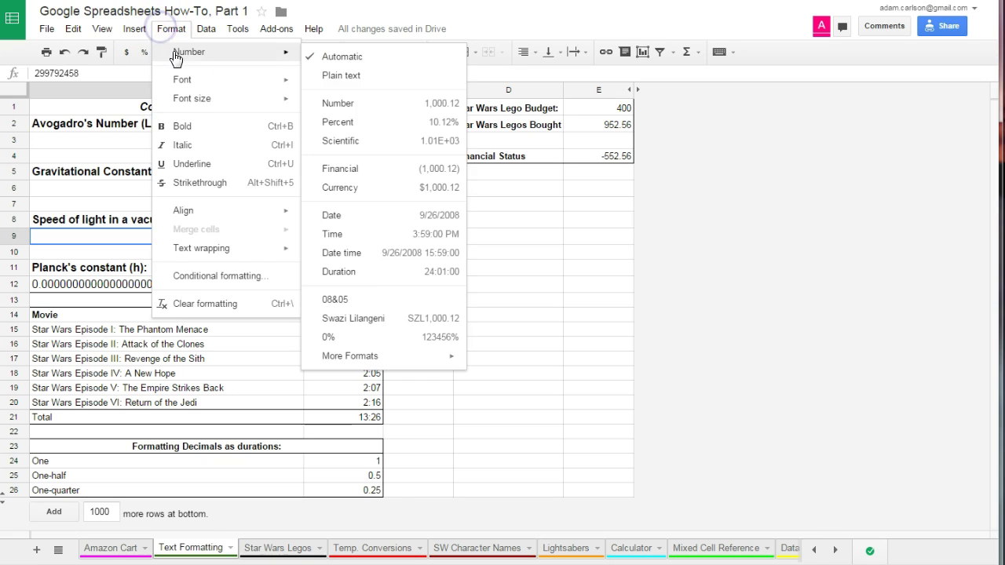
click(380, 143)
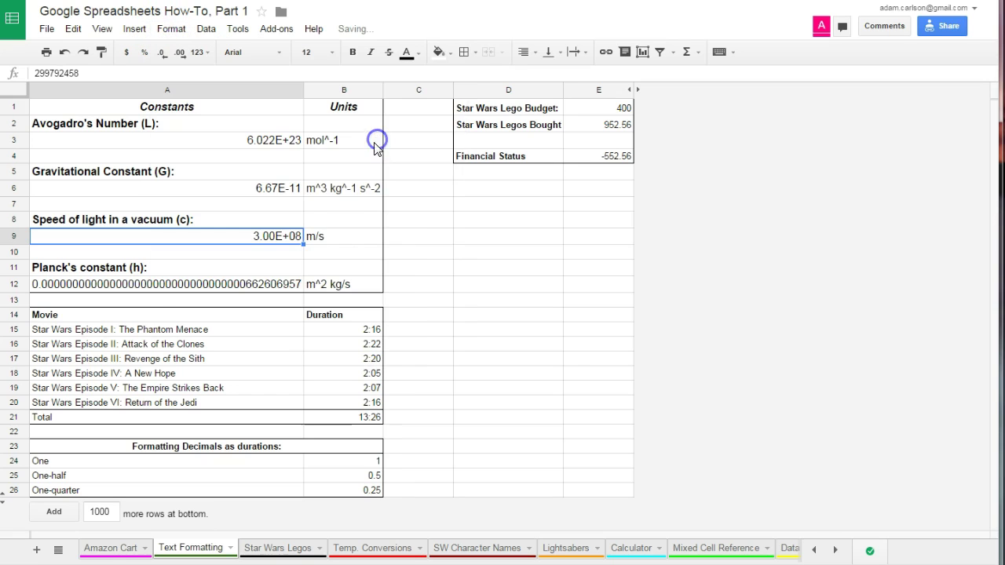
click(75, 285)
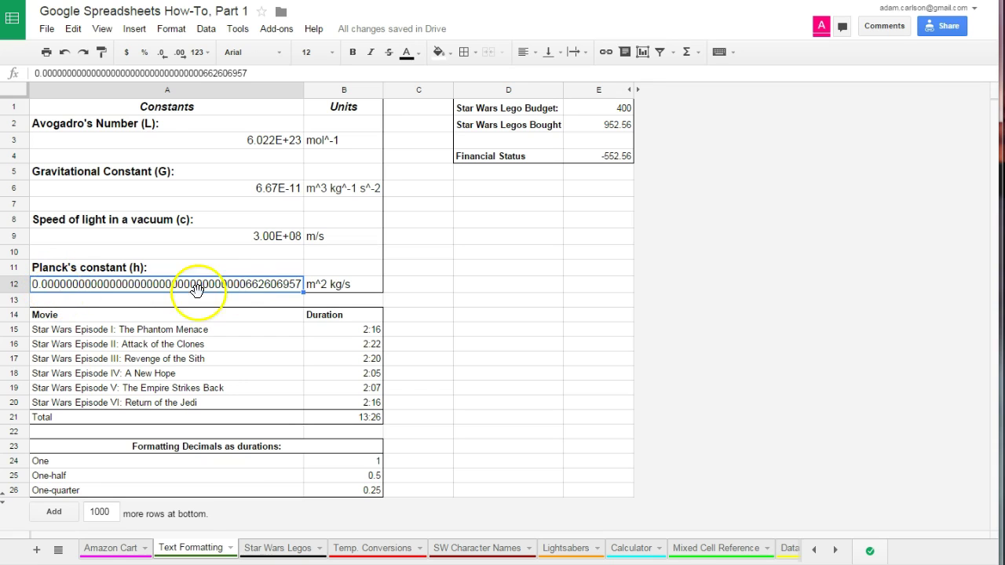
click(171, 28)
mouse_move(189, 59)
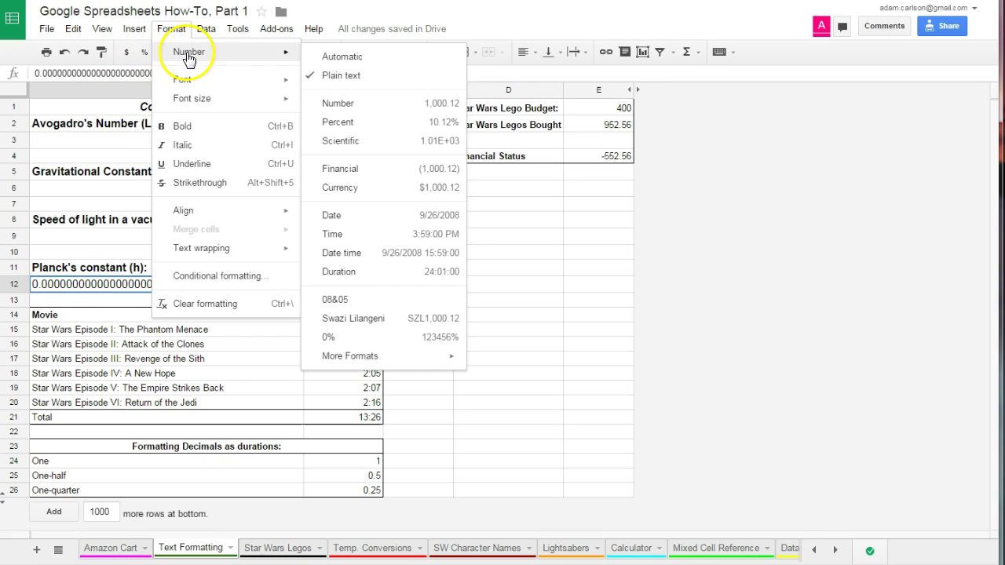
click(347, 146)
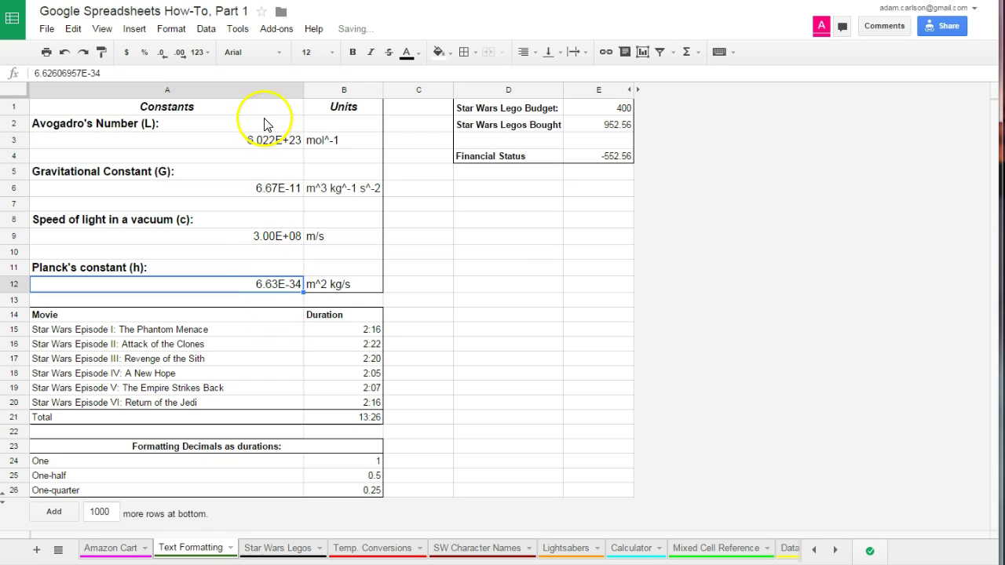
click(504, 269)
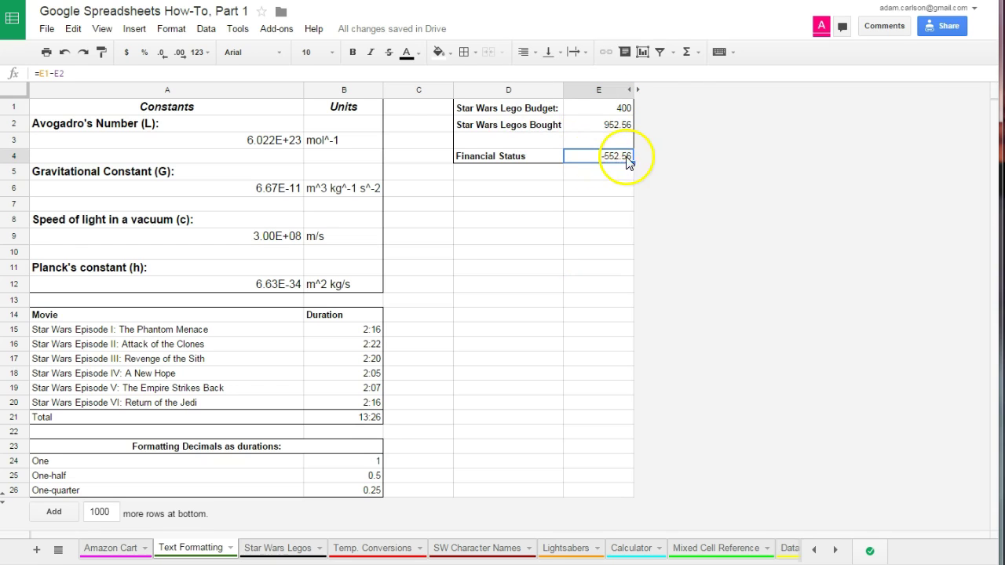
- Apply financial format to E1:E4, showing 400.00, 952.56 and (552.56)
drag(608, 107, 614, 157)
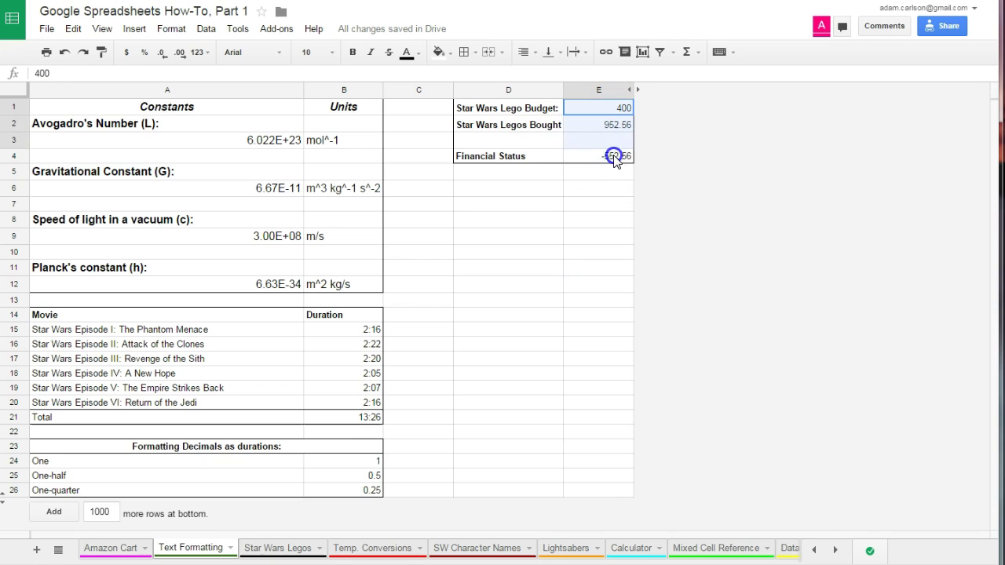
click(167, 29)
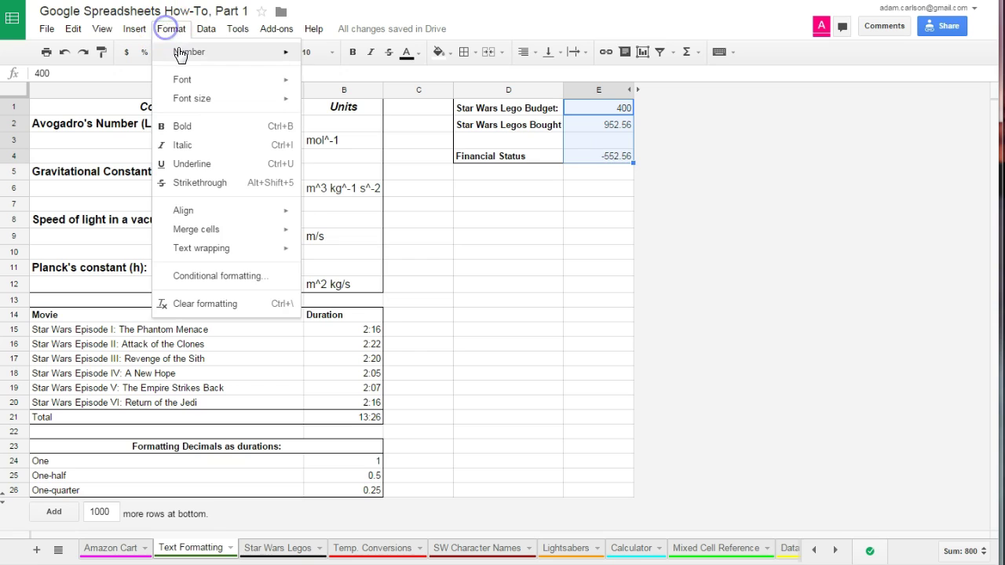
mouse_move(185, 52)
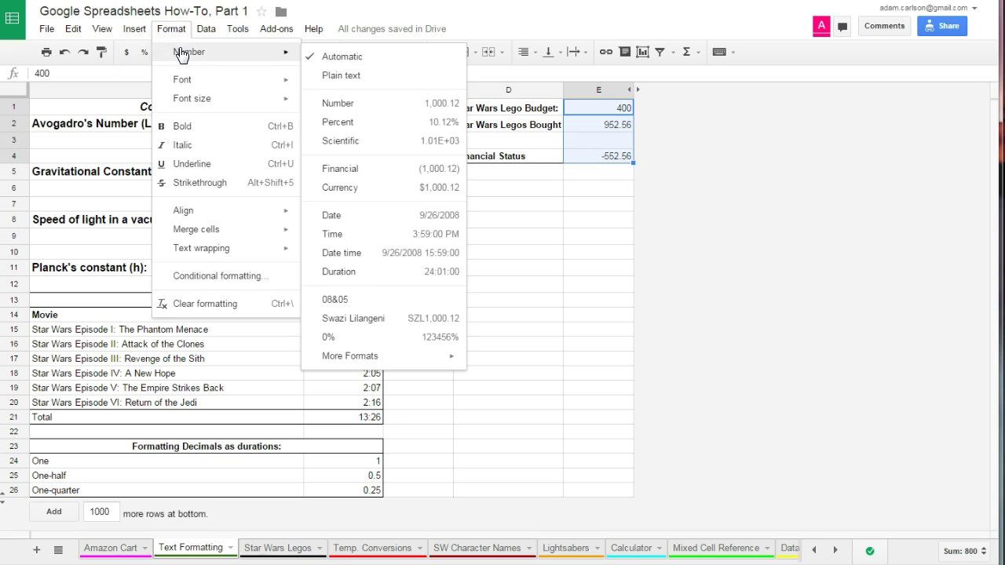
click(353, 171)
click(504, 174)
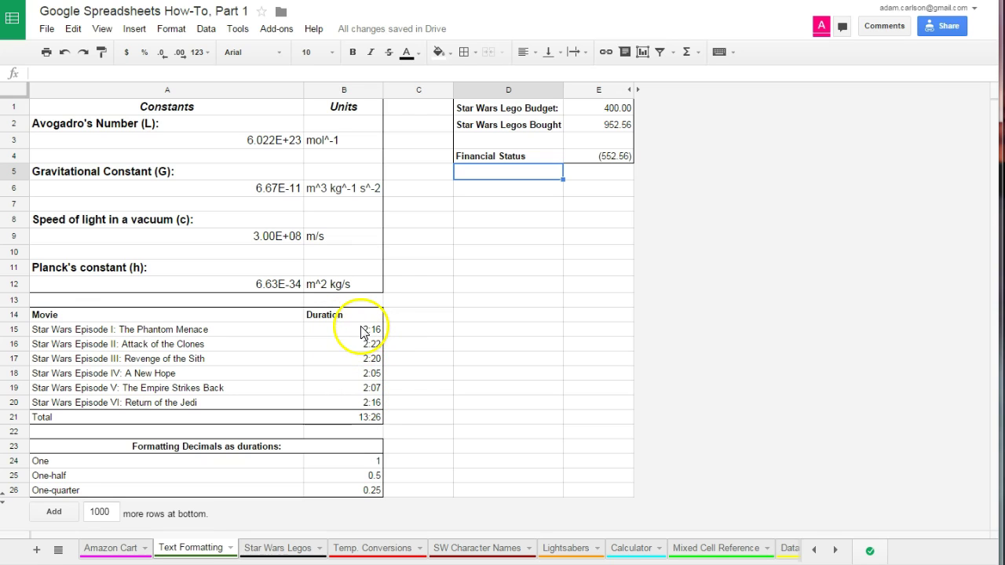
- Format movie lengths in B15:B21 as durations, e.g. 2:16:00, totaling 13:26:00
drag(362, 331, 364, 415)
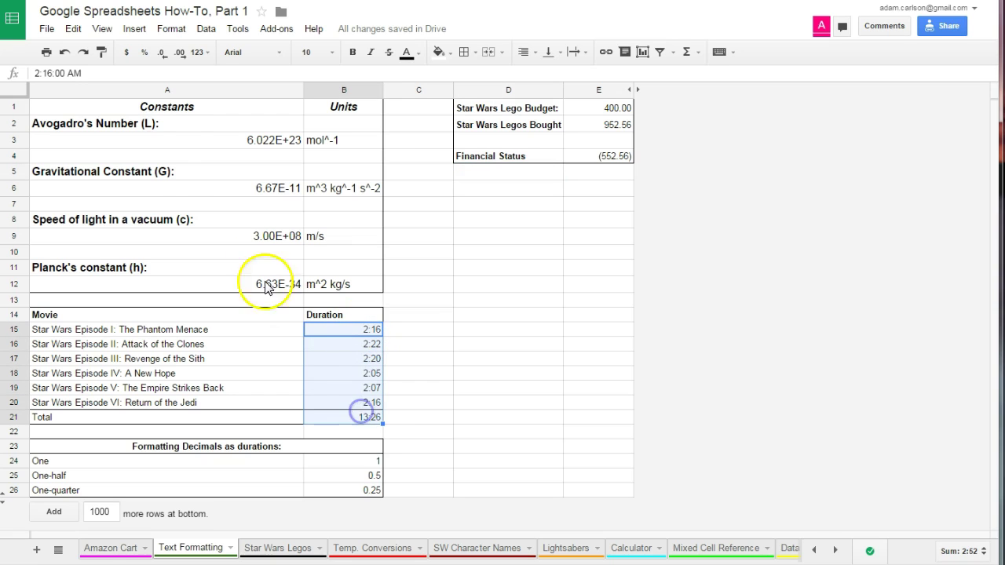
click(171, 29)
mouse_move(182, 60)
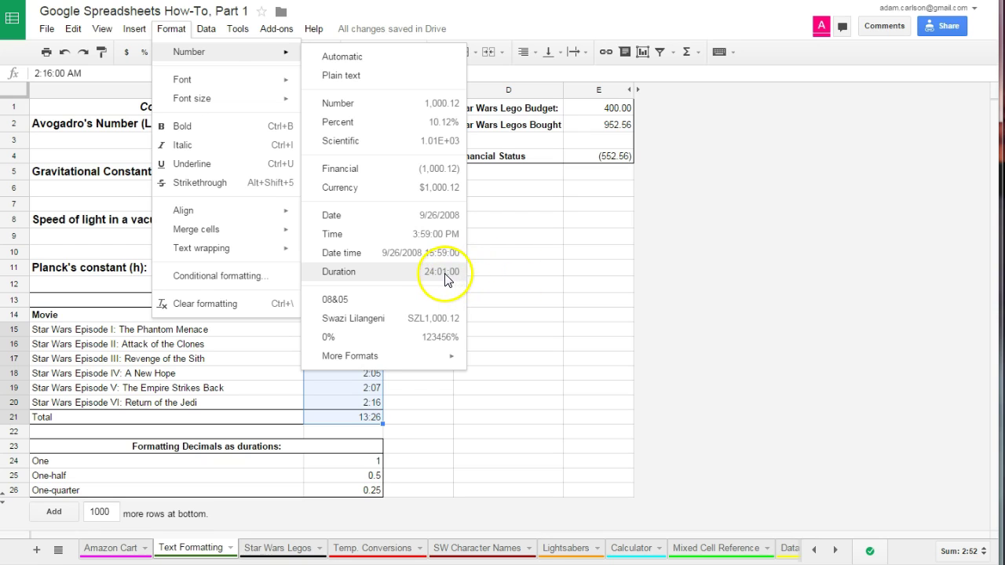
click(370, 271)
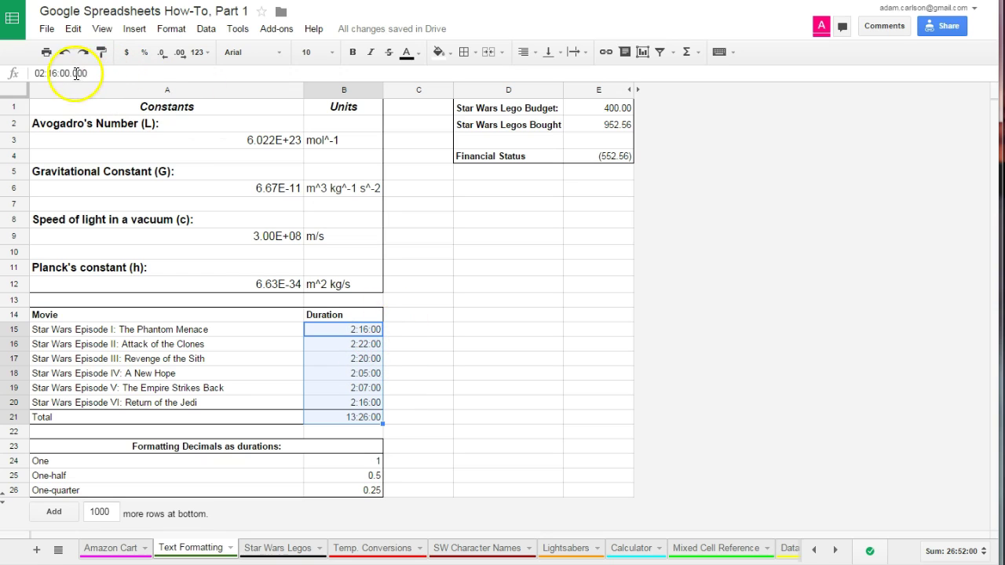
click(419, 299)
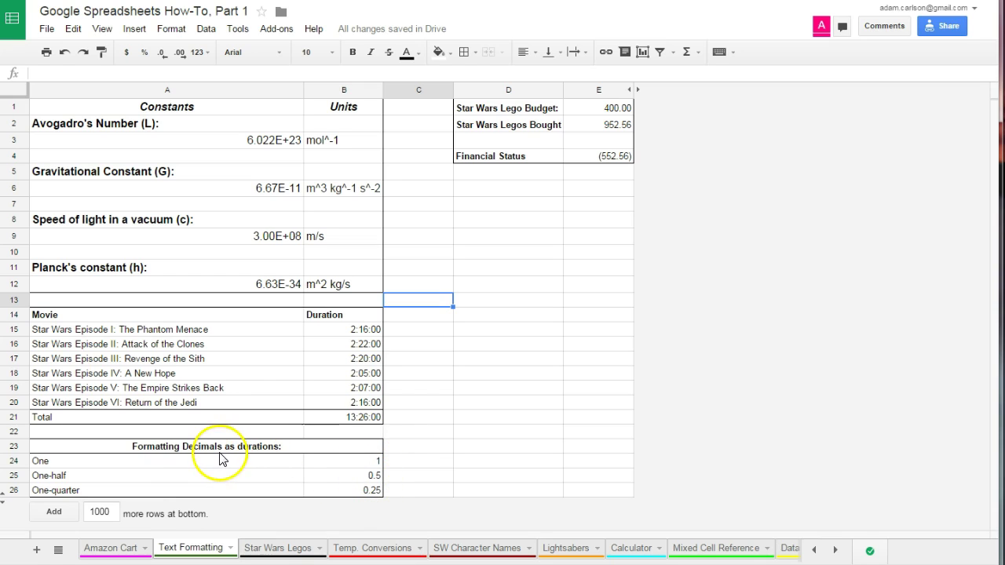
- Apply duration format to B24, B25 and B26, giving 24:00:00, 12:00:00 and 6:00:00
click(358, 463)
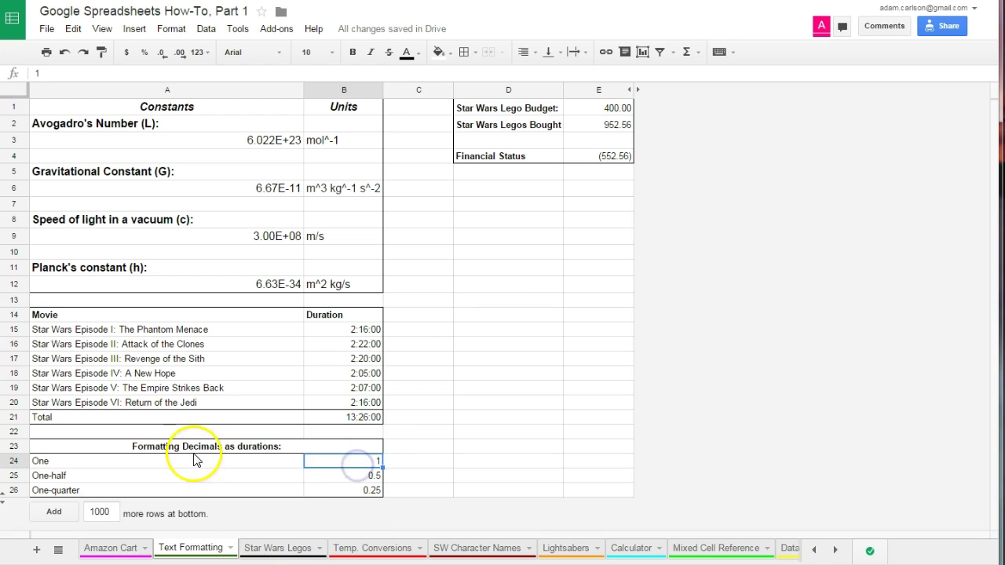
click(169, 29)
click(361, 272)
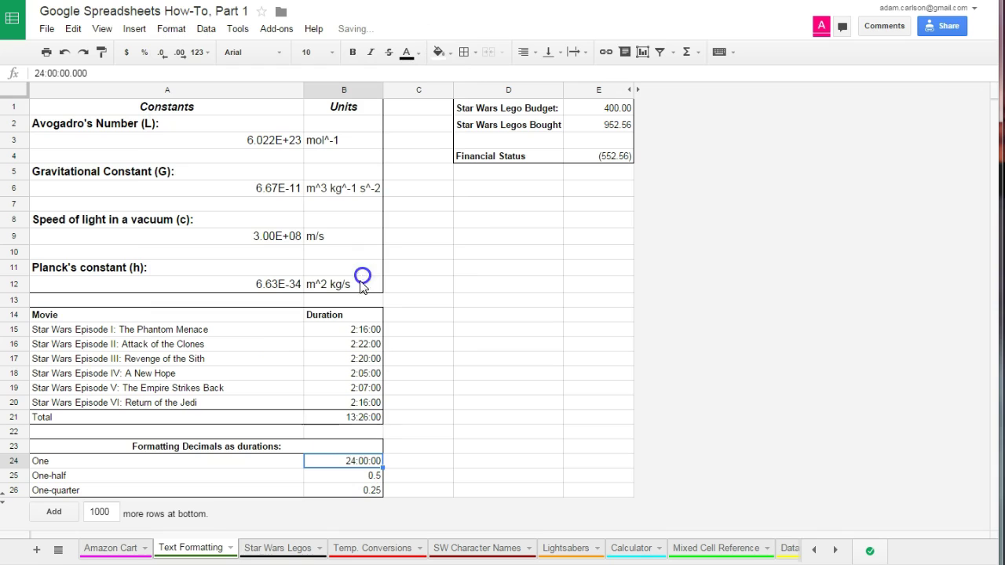
click(363, 475)
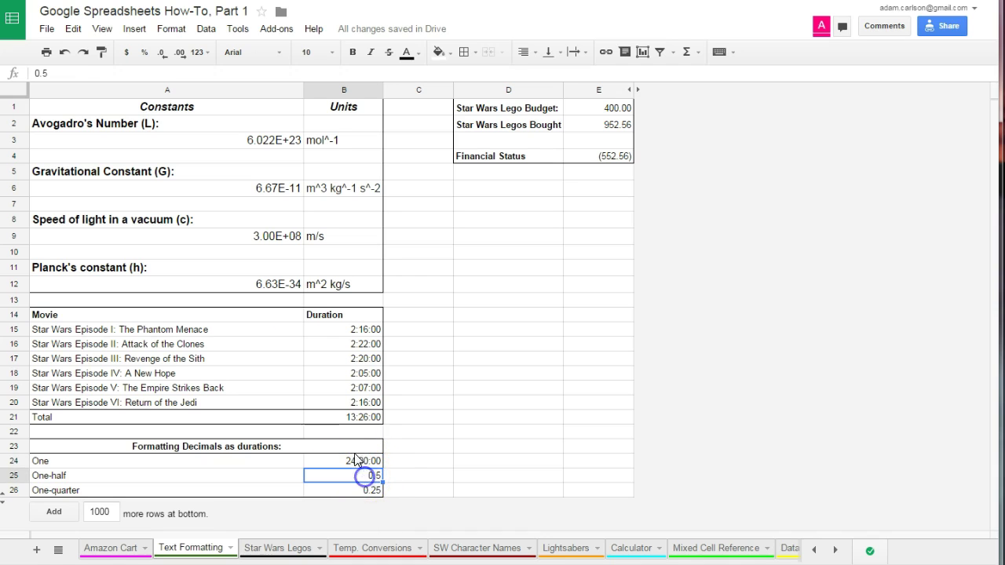
click(161, 33)
mouse_move(189, 51)
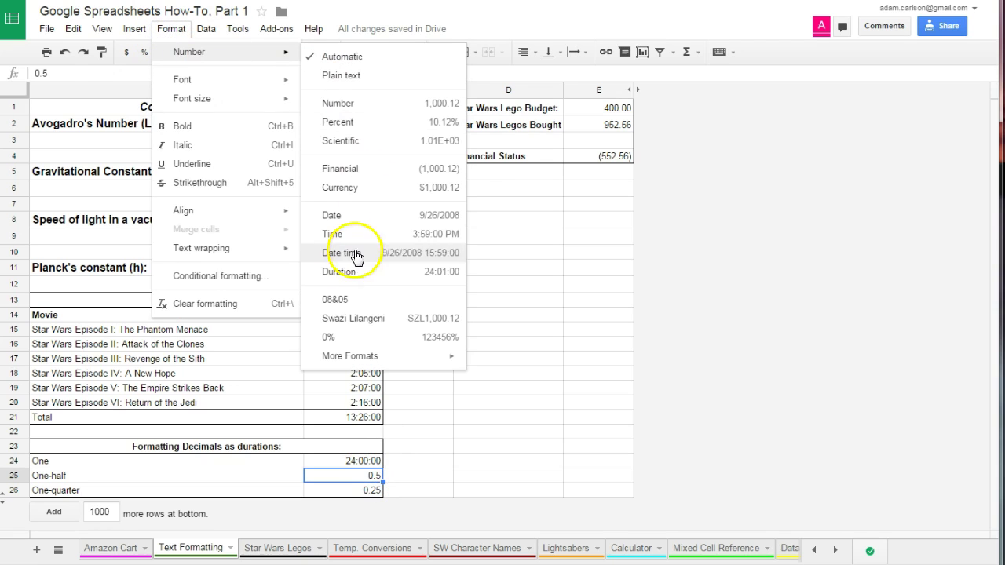
click(350, 274)
click(363, 488)
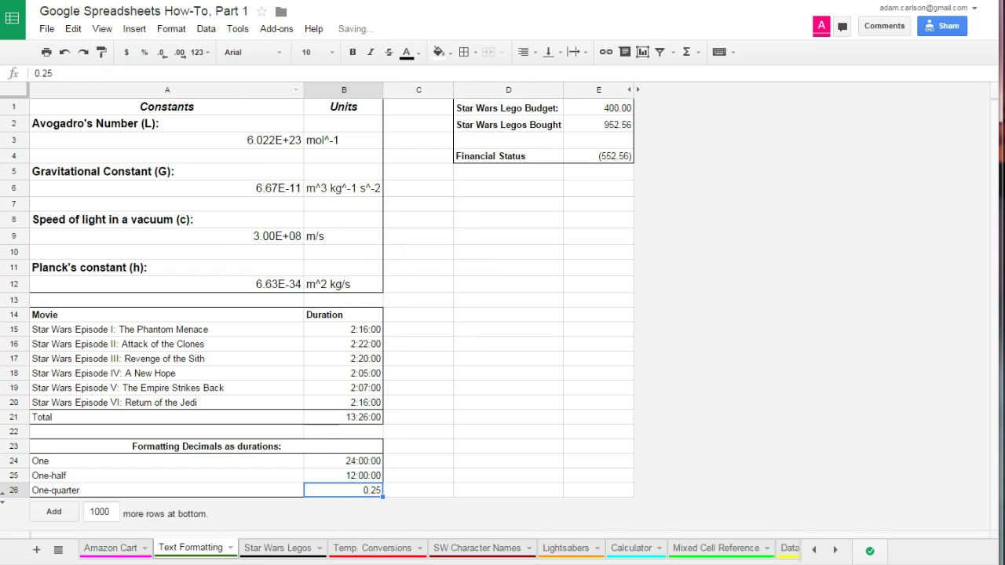
click(171, 28)
mouse_move(187, 55)
click(351, 273)
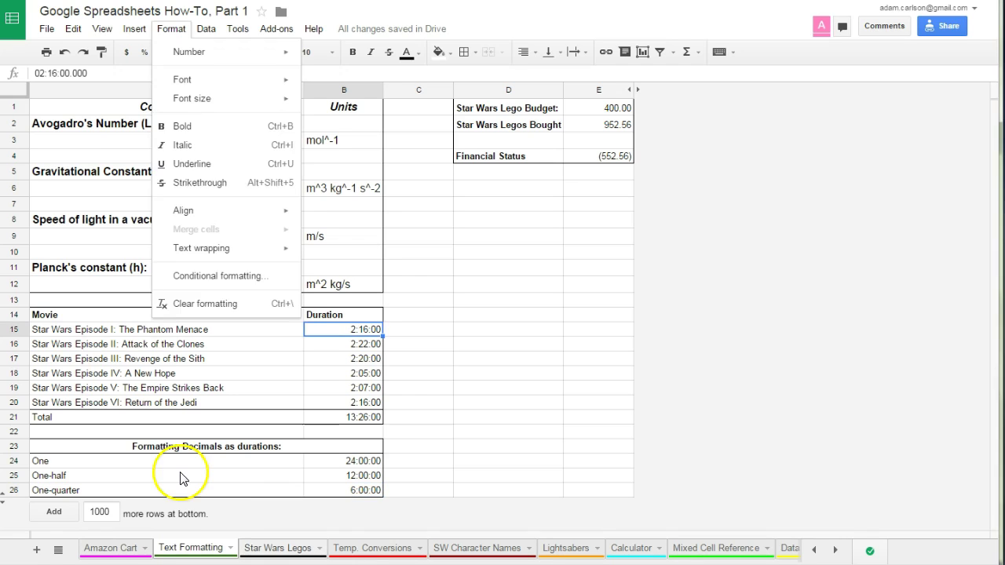
- Browse the custom currency formats under More Formats, then close that dialog
click(422, 387)
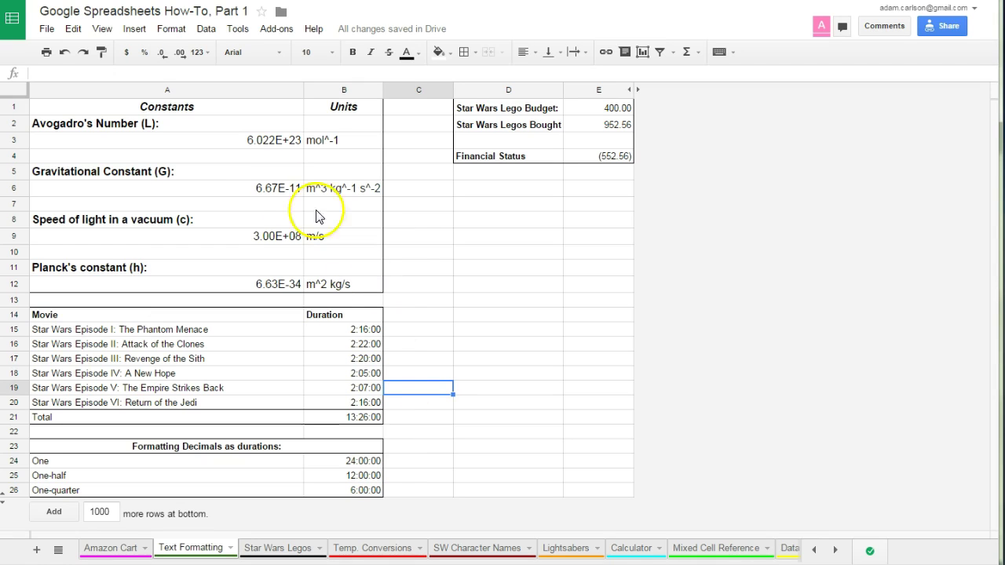
click(169, 36)
mouse_move(192, 51)
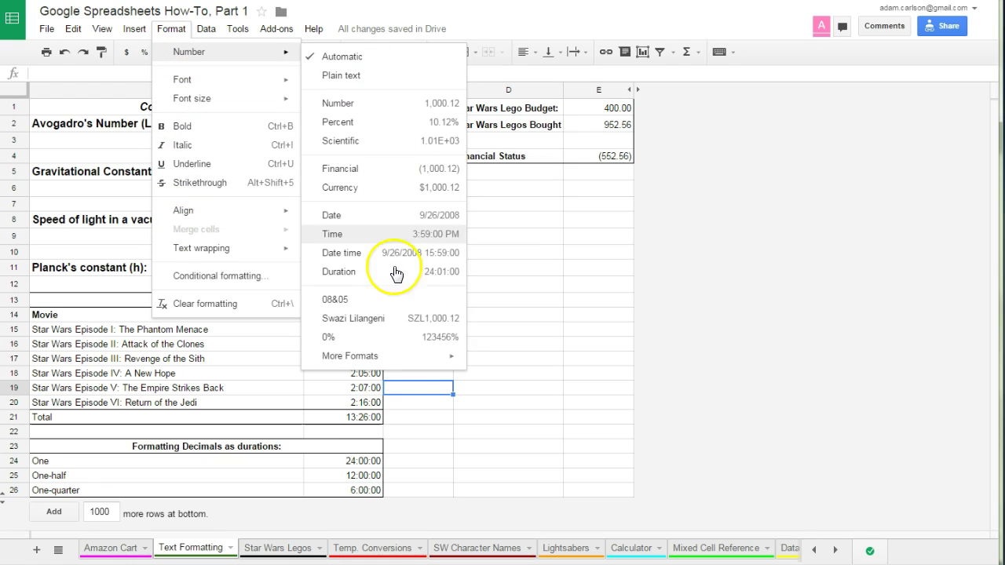
mouse_move(377, 355)
click(498, 359)
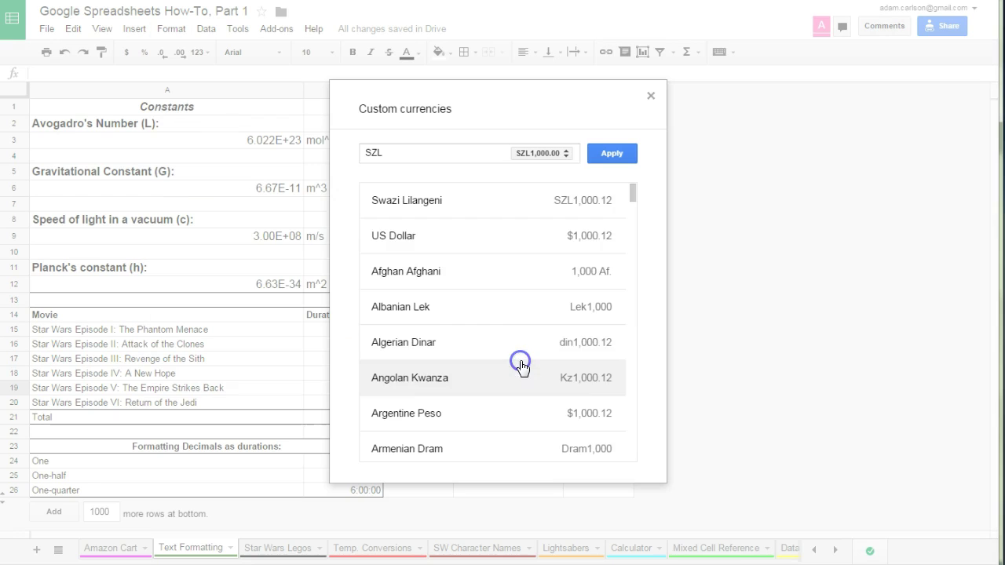
drag(633, 194, 625, 366)
click(648, 97)
- Look through the custom date and time formats, editing the month-day separator, then close it
click(172, 29)
mouse_move(188, 52)
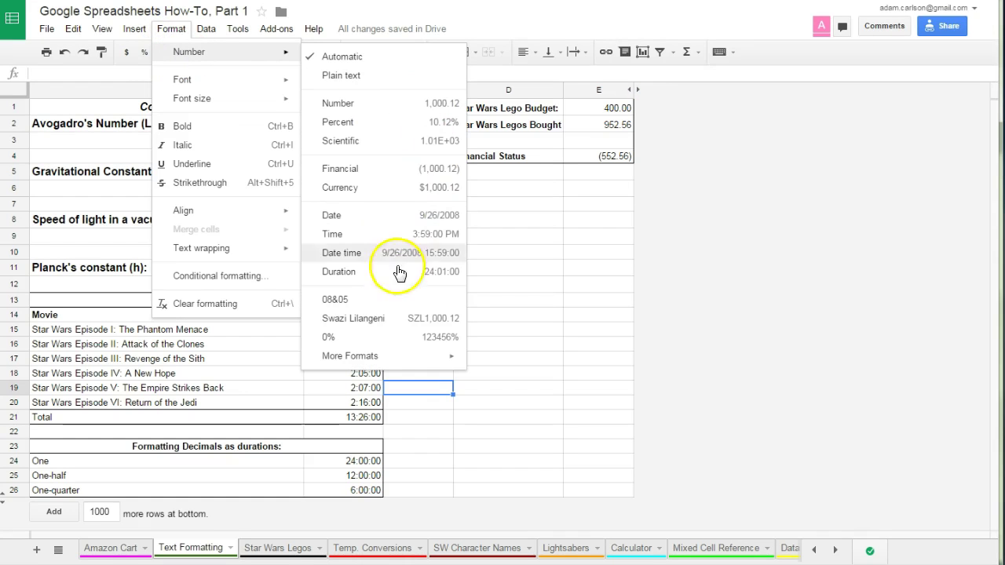
mouse_move(386, 361)
click(547, 379)
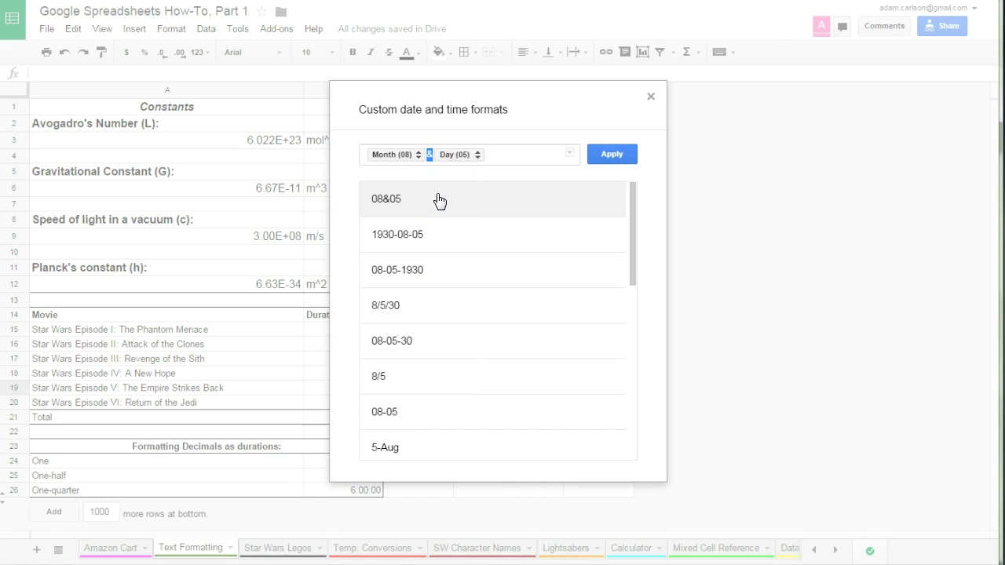
click(428, 156)
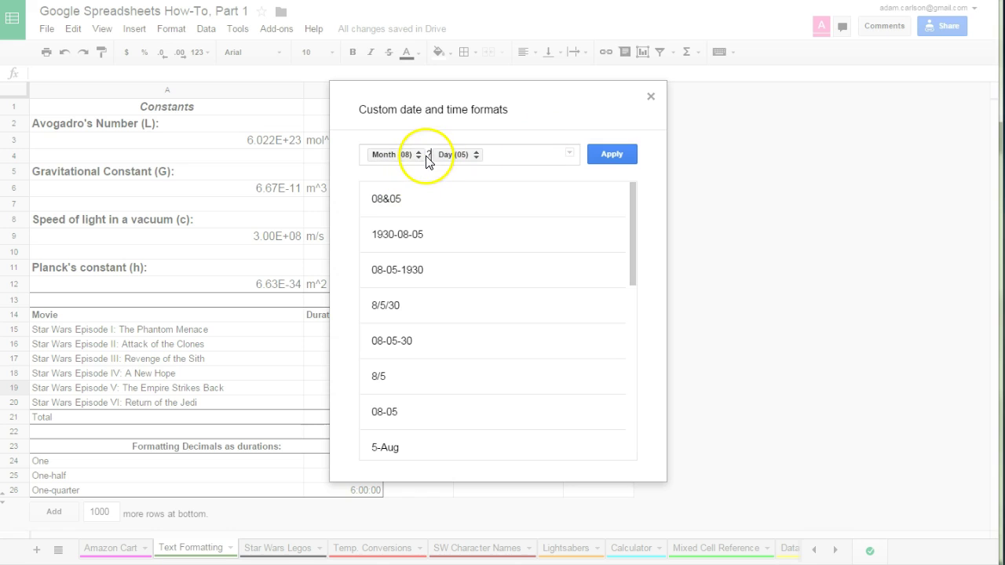
click(650, 96)
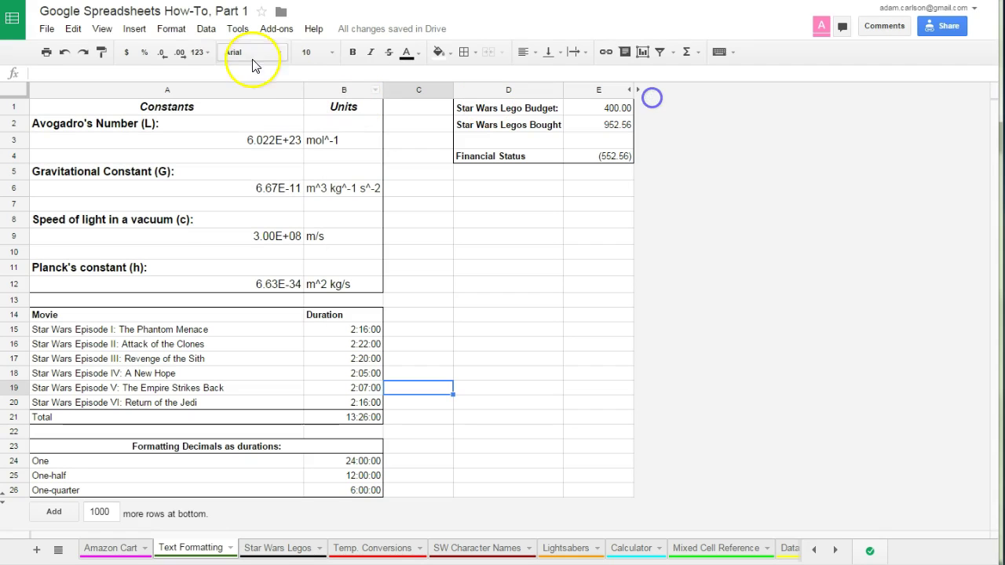
- Browse the custom number formats, close them, and return to the Amazon Cart sheet
click(205, 29)
mouse_move(176, 33)
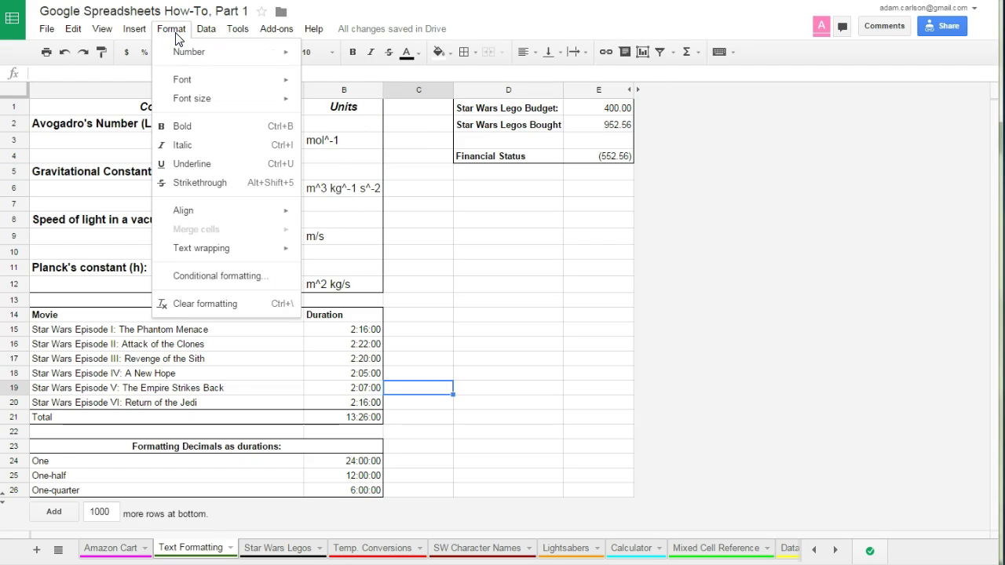
mouse_move(235, 52)
mouse_move(460, 352)
click(504, 402)
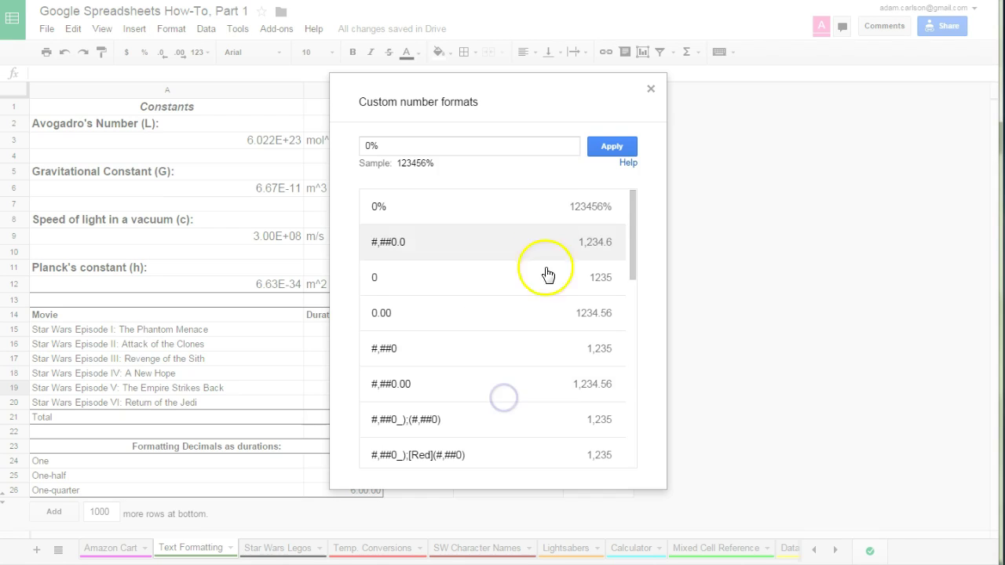
drag(635, 217, 601, 416)
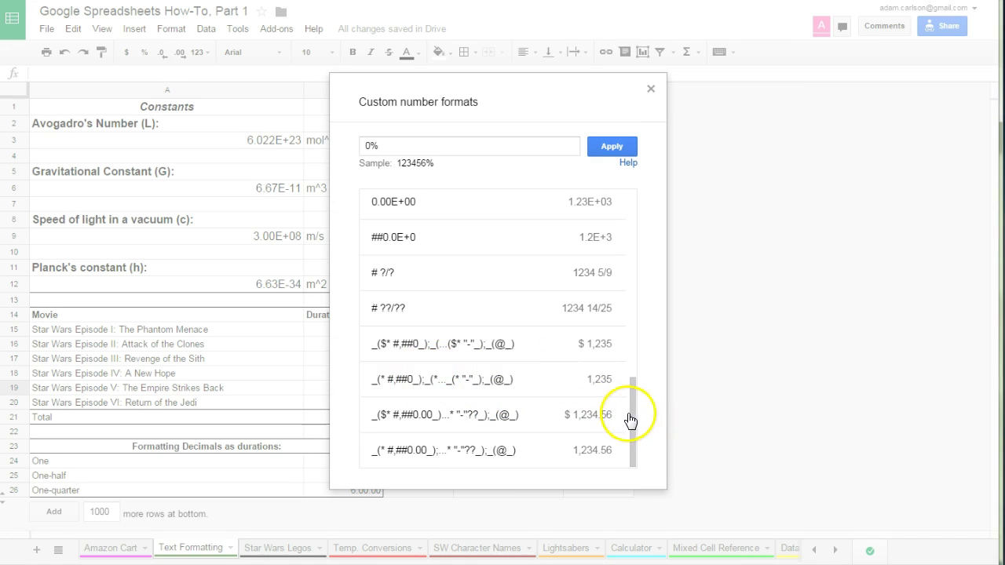
drag(634, 417, 664, 202)
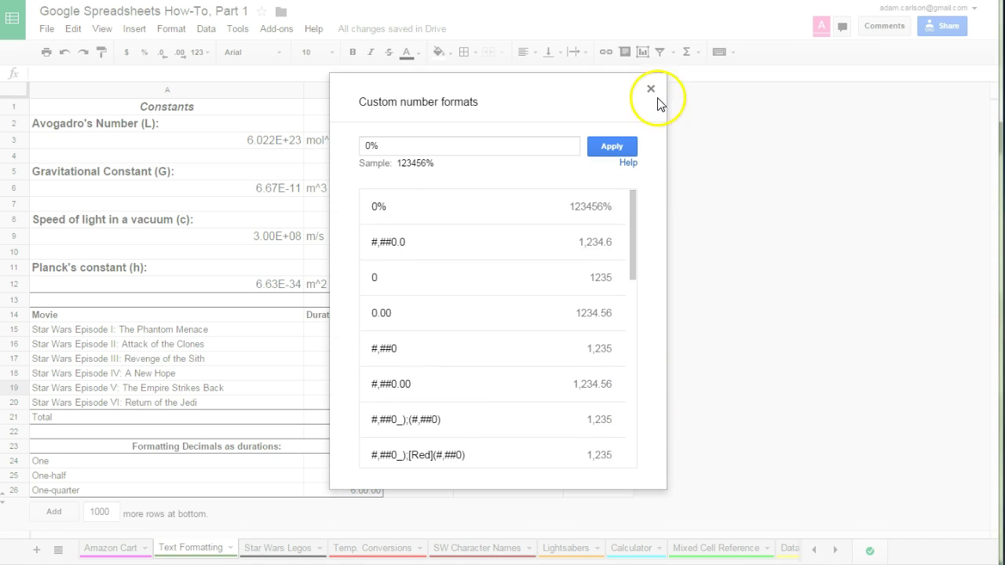
click(144, 548)
click(173, 475)
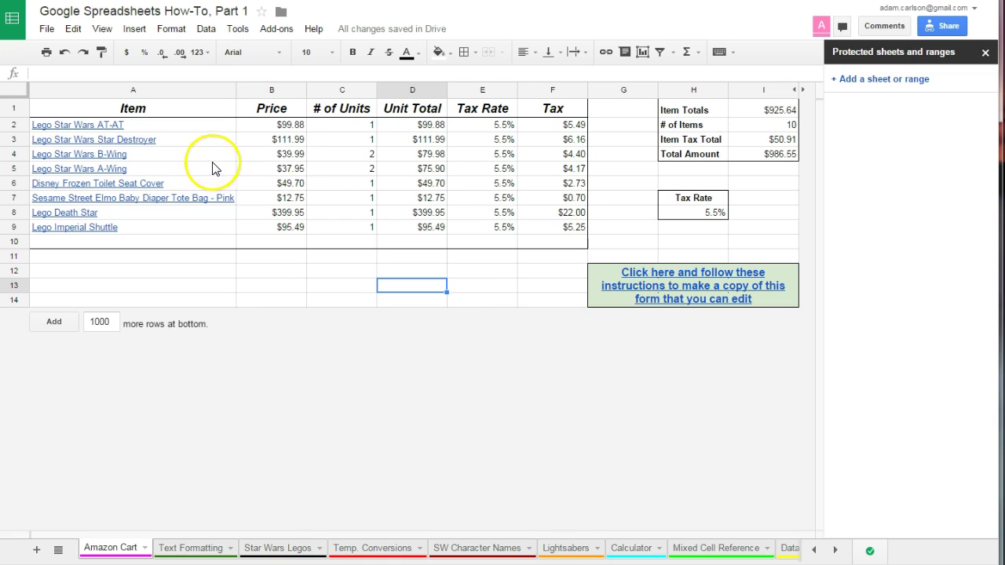
- Protect the cart range A2:F10, briefly trying Sheet before returning to Range
mouse_move(141, 133)
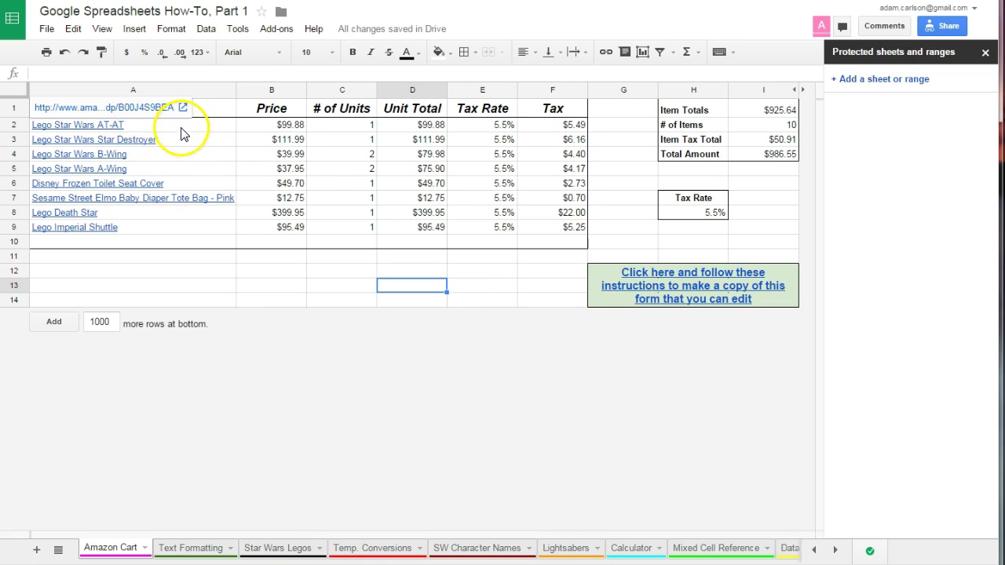
drag(182, 133, 563, 251)
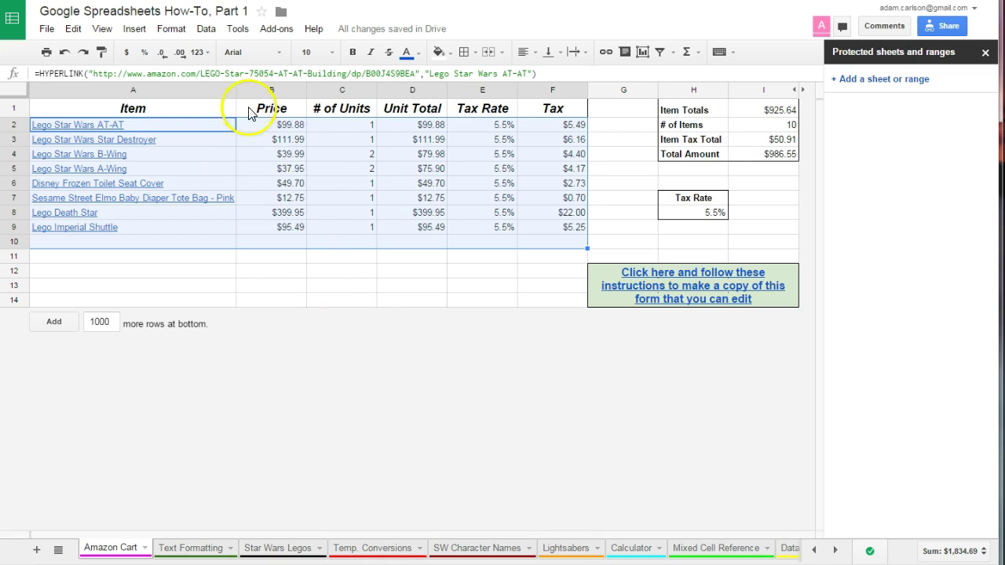
click(206, 29)
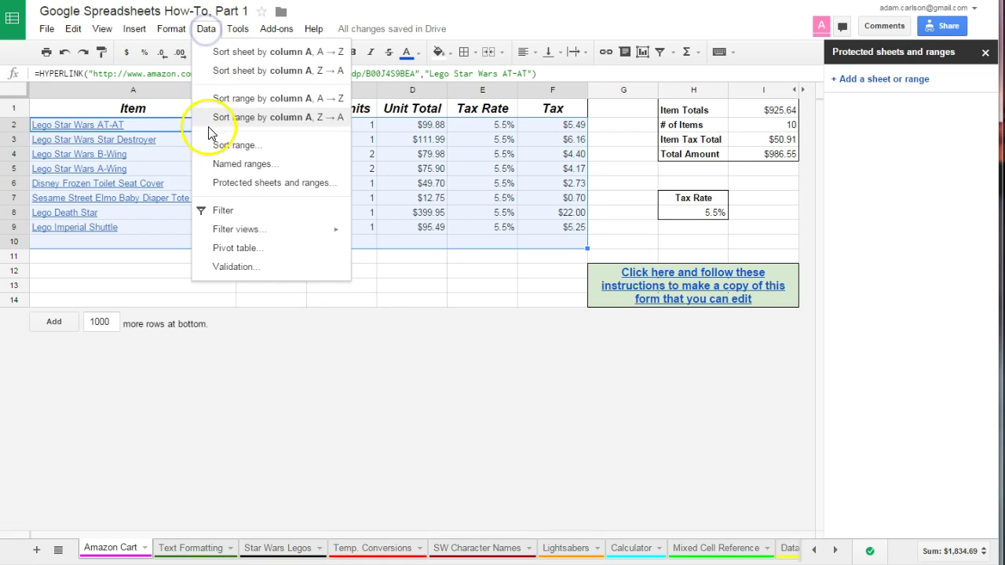
click(224, 196)
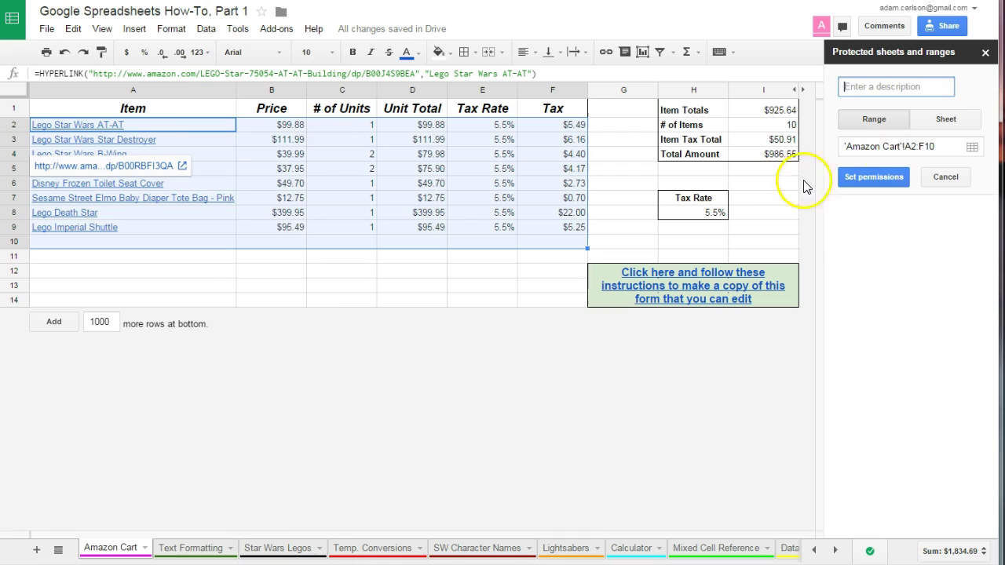
click(941, 124)
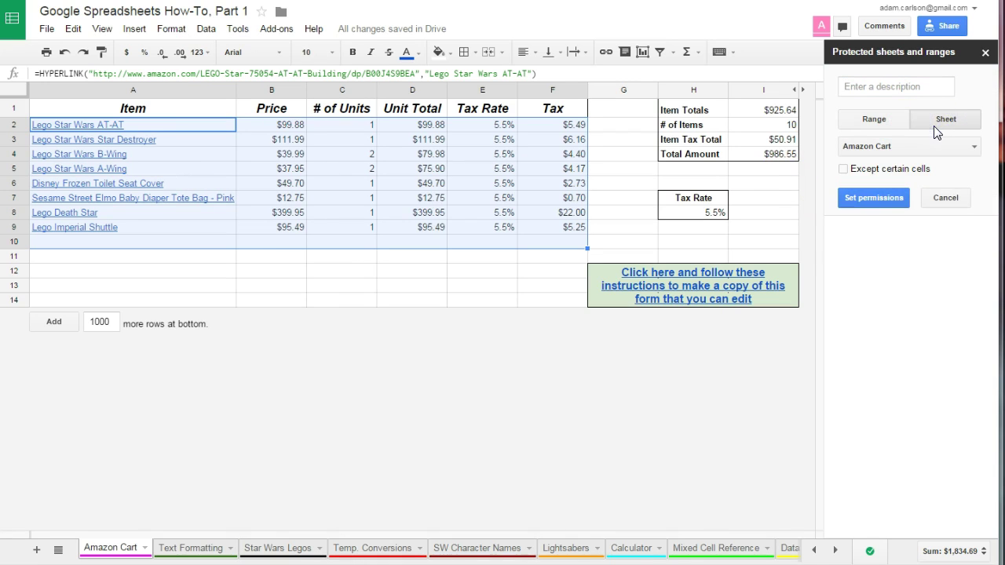
click(897, 128)
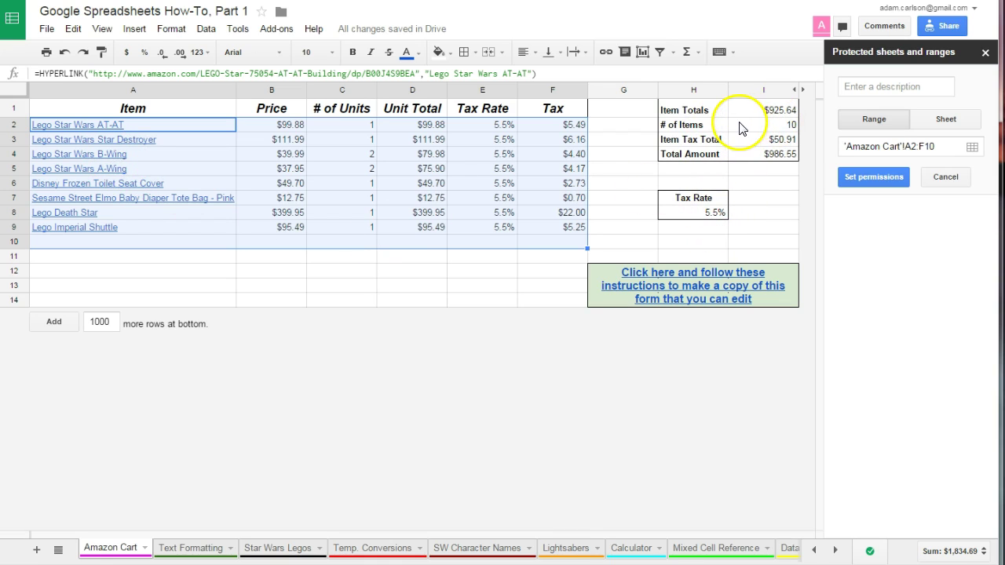
- Change the A2:F10 range editing permission from Custom to Only you and save it
click(882, 180)
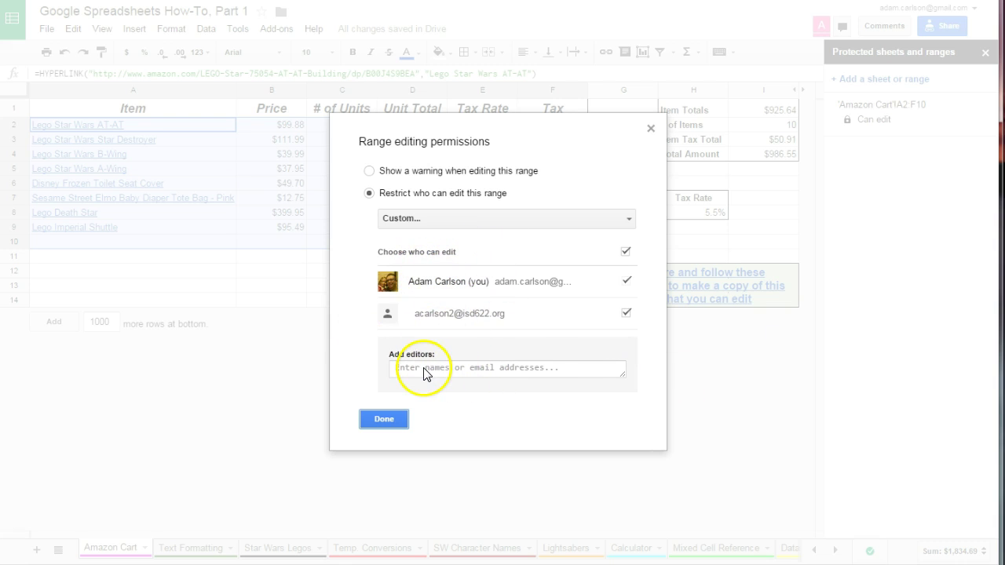
click(422, 223)
click(425, 202)
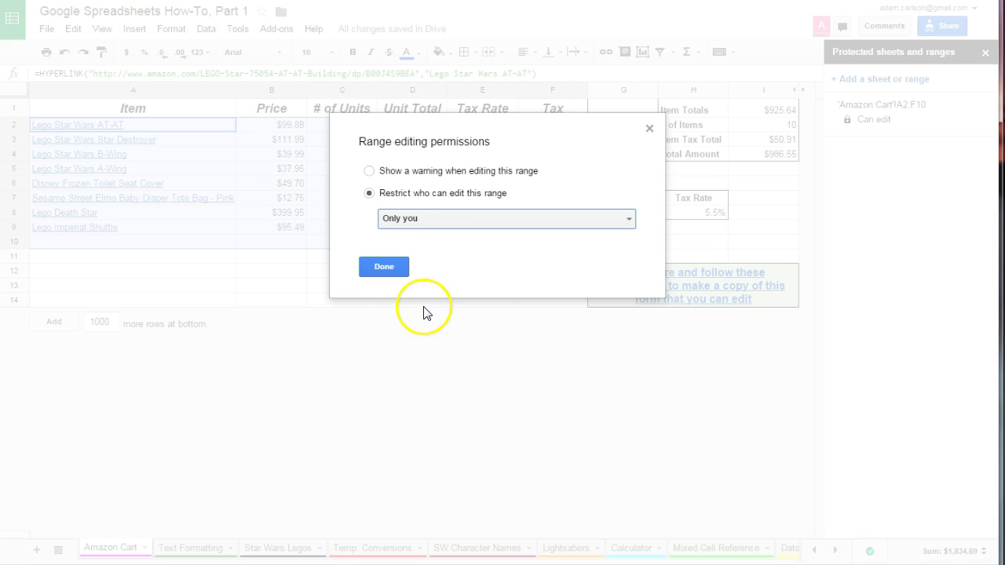
click(393, 269)
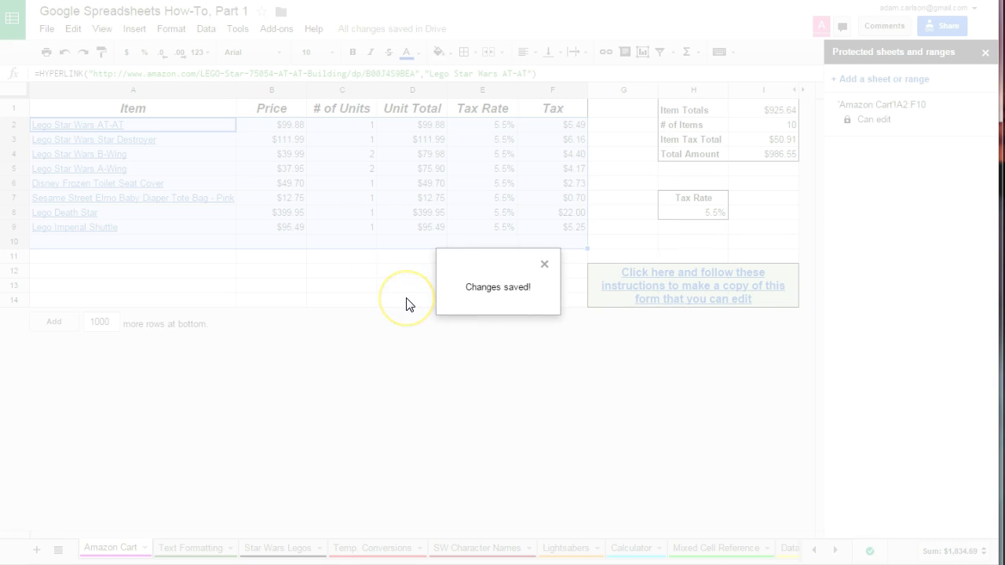
click(407, 304)
click(406, 302)
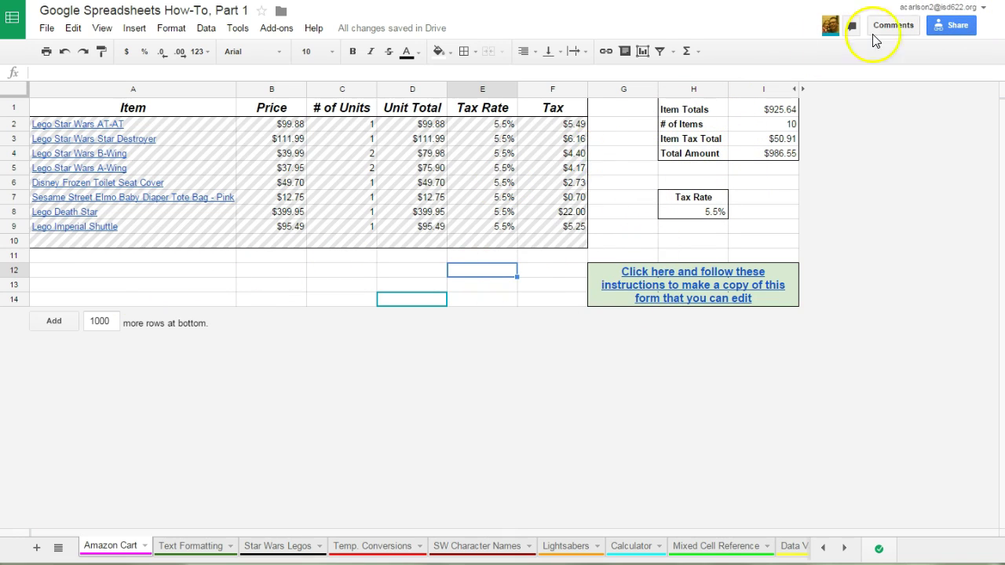
- Enter 'THESE ARE TOO MANY LEGOS!!!1!!' in A12, then try clearing protected C2 and dismiss the error
click(181, 275)
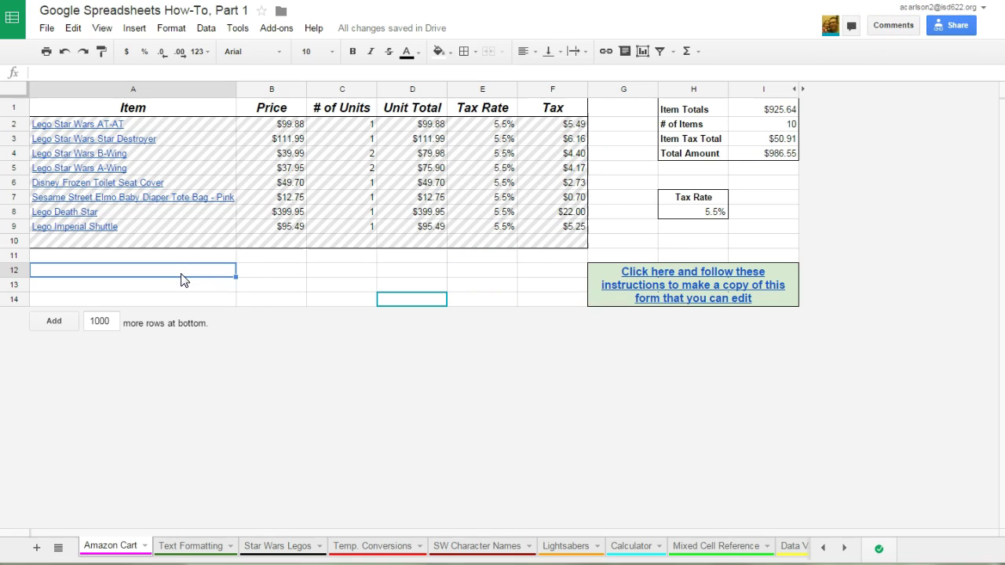
text(THESE ARE TOO MANY LEGOS!!)
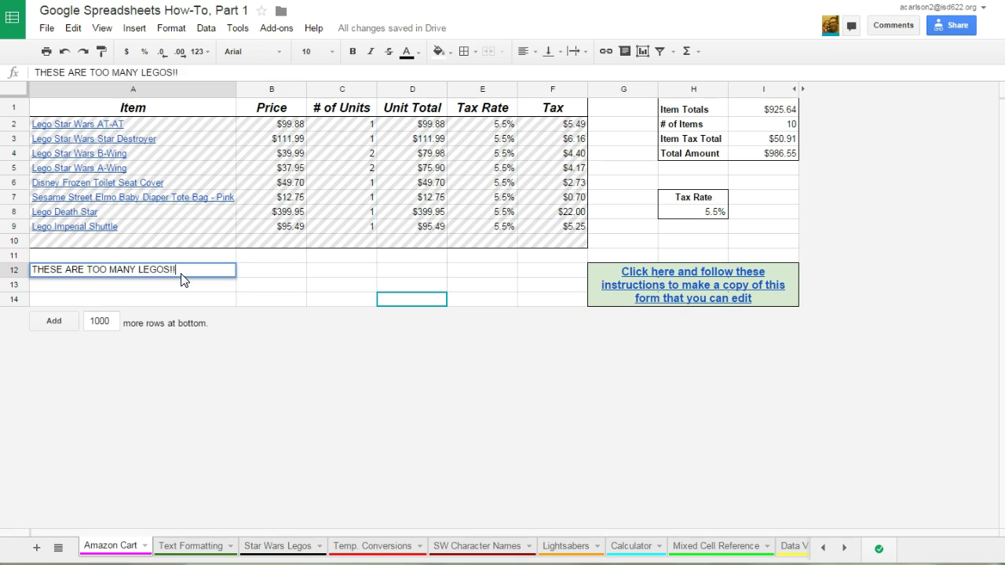
text(!1!!)
key(Up)
key(Up)
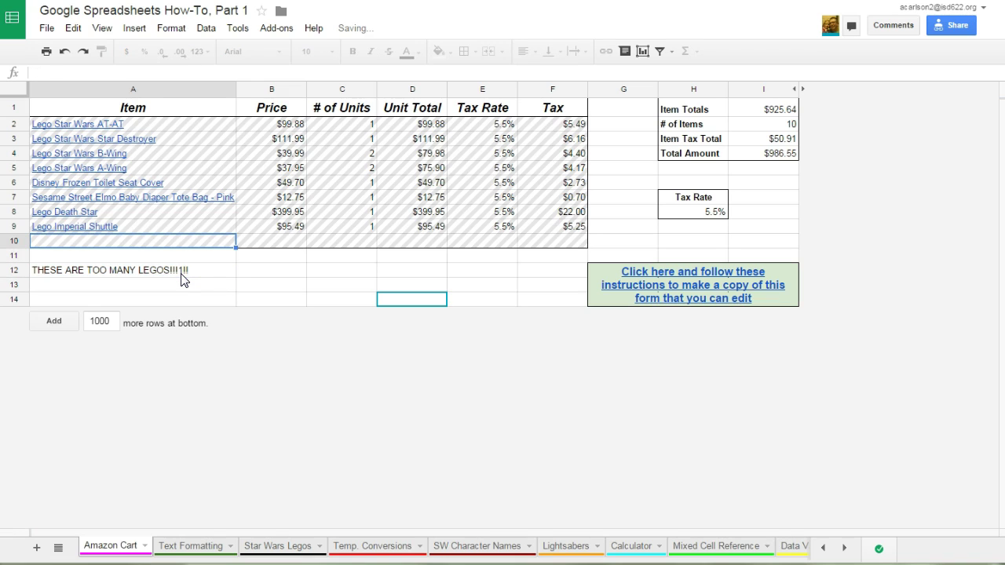
key(Right)
key(Up)
key(Up)
key(Up)
key(Up)
key(Up)
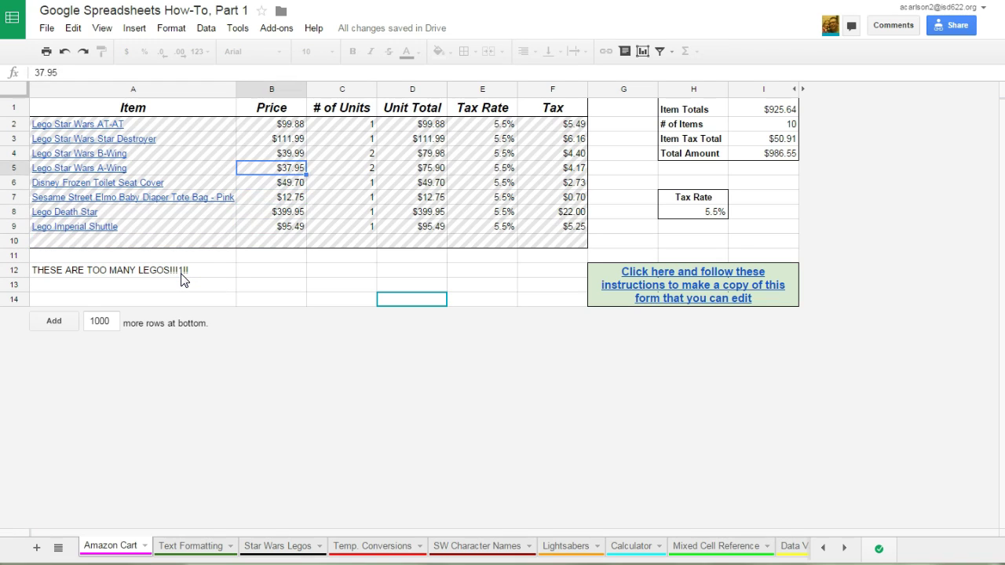
key(Right)
key(Up)
key(Up)
key(Up)
key(Delete)
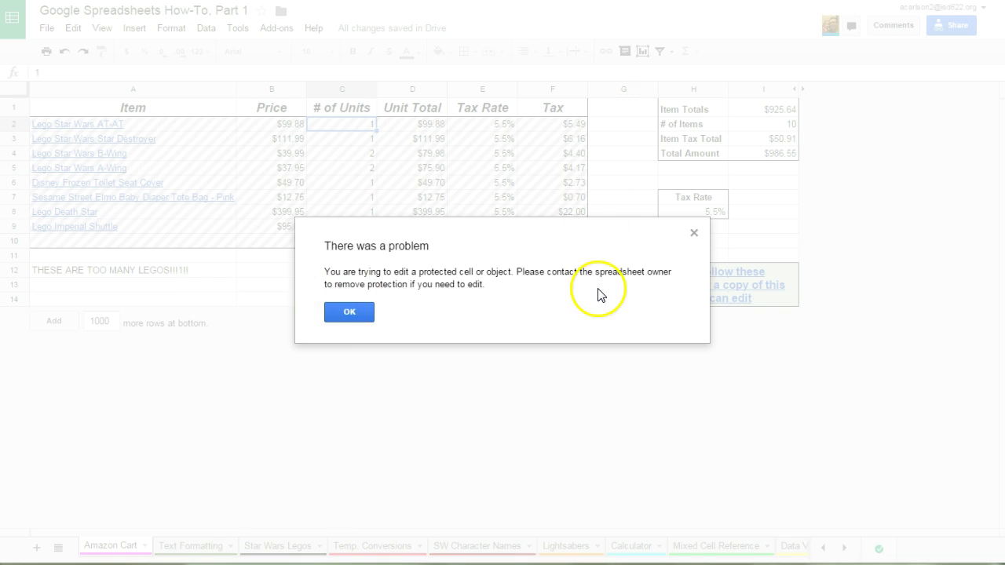
click(362, 315)
click(460, 258)
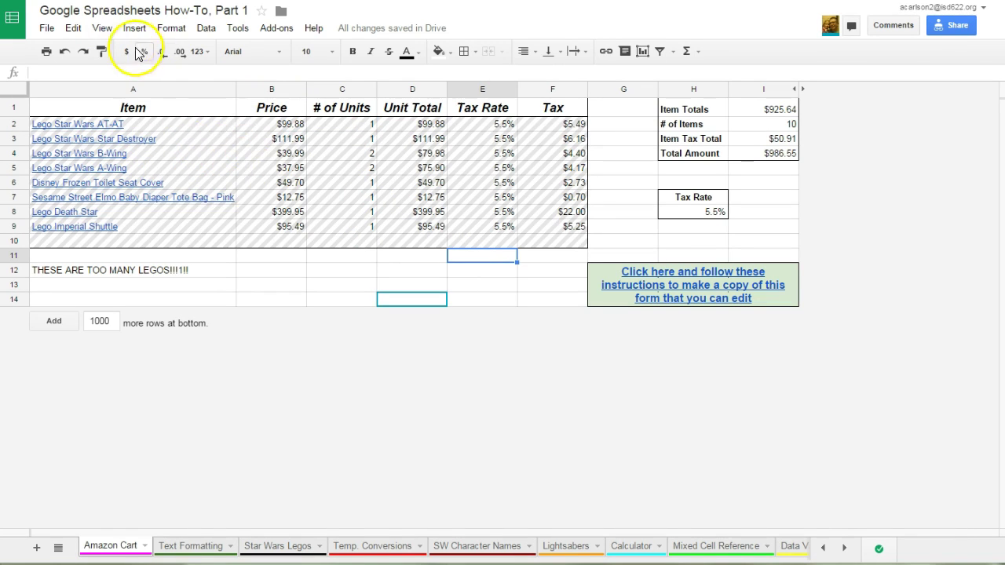
- Turn the View > Protected ranges hatching off and back on
click(103, 29)
click(145, 96)
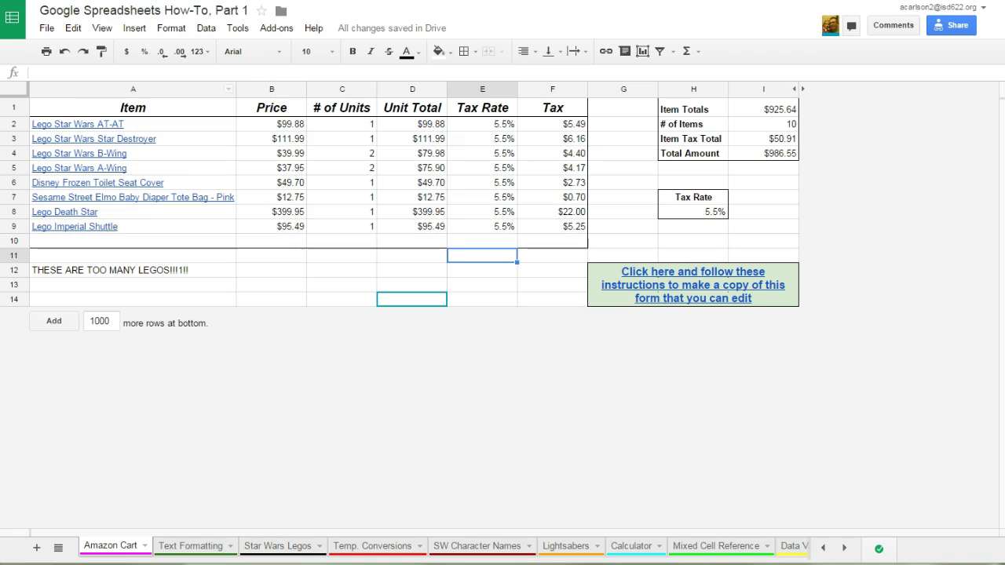
click(338, 296)
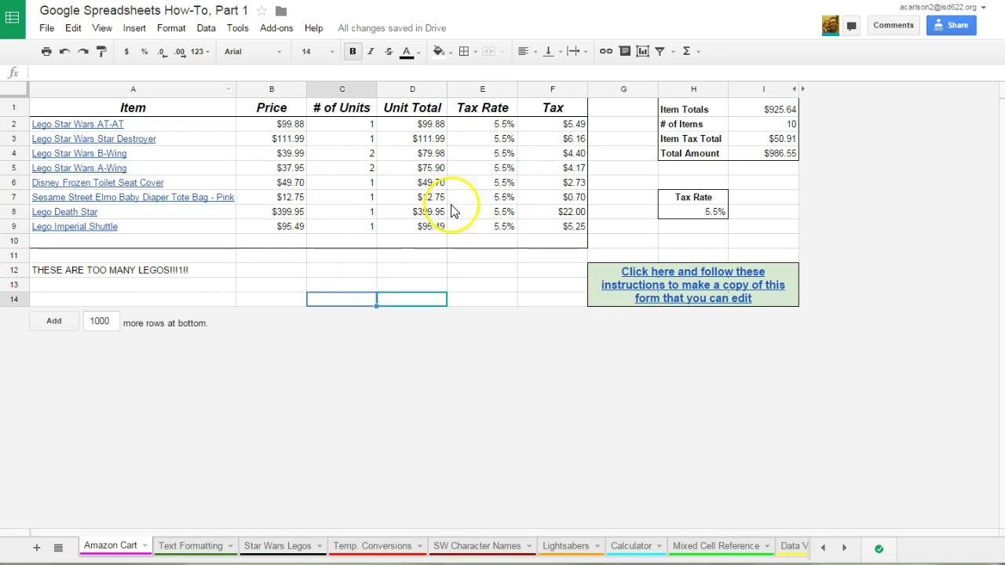
click(103, 29)
click(117, 97)
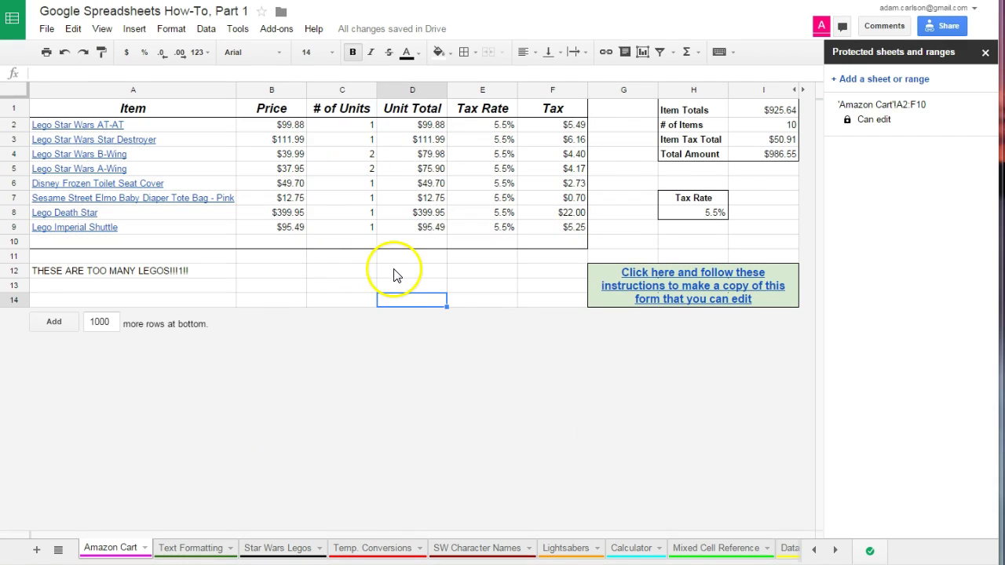
- Switch the A2:F10 protection to 'Show a warning when editing this range' and save it
click(901, 119)
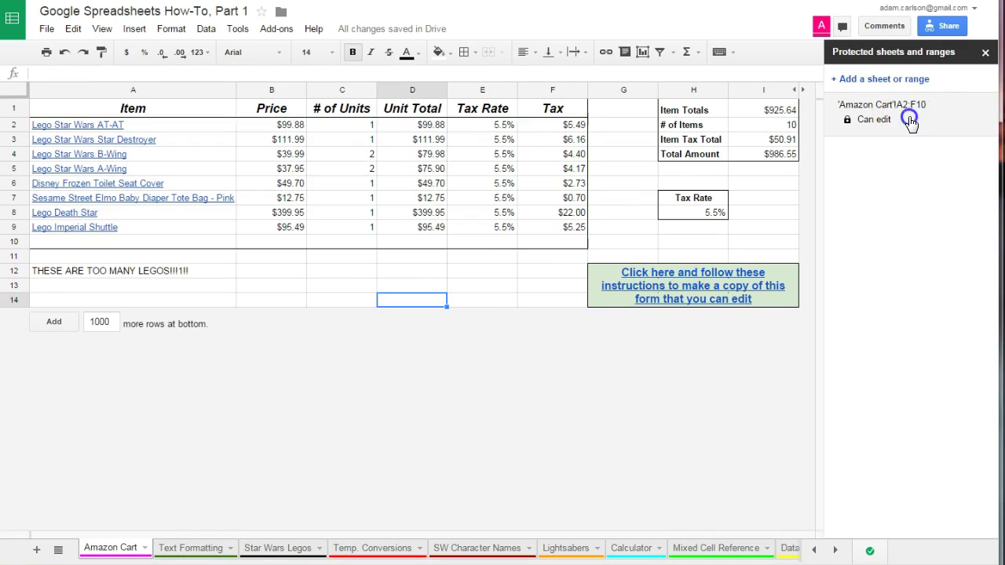
click(867, 186)
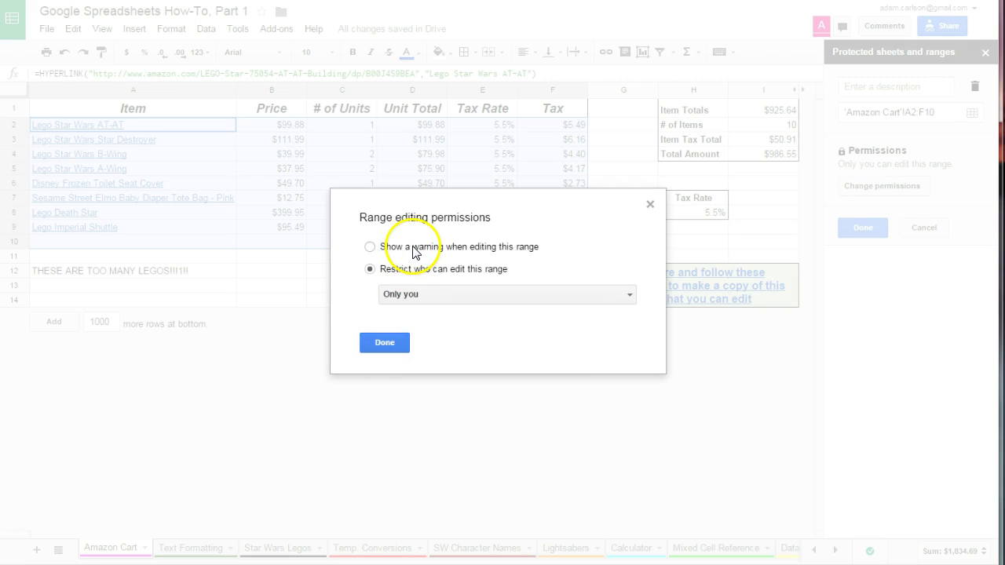
click(413, 250)
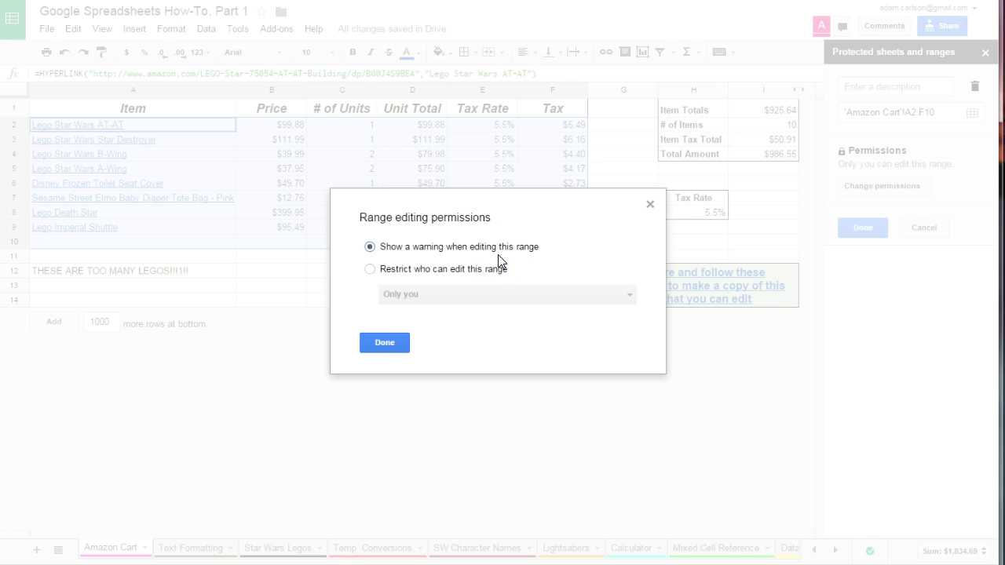
click(385, 345)
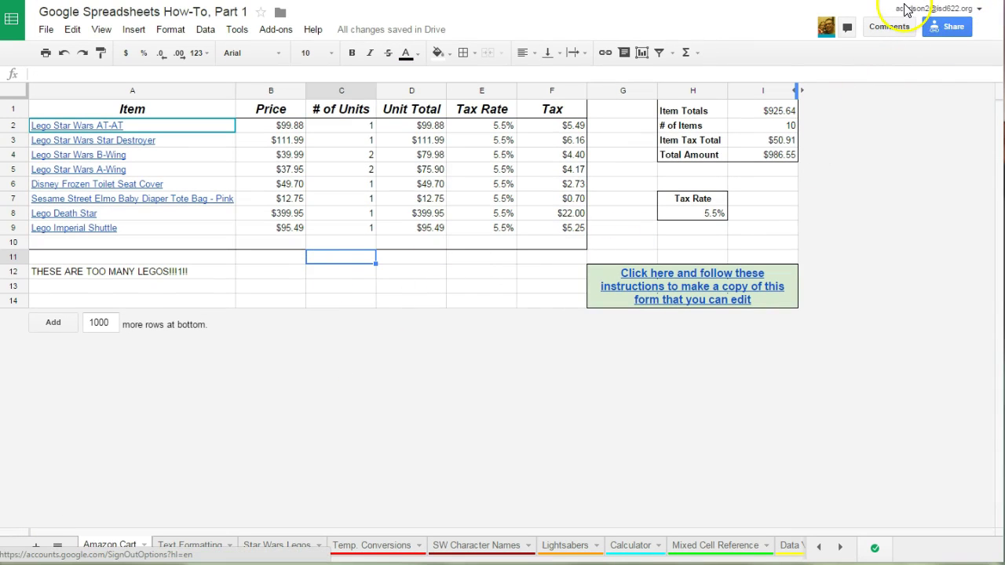
- Clear the note in A12 and set C2's unit count to 0 past the warning
click(348, 286)
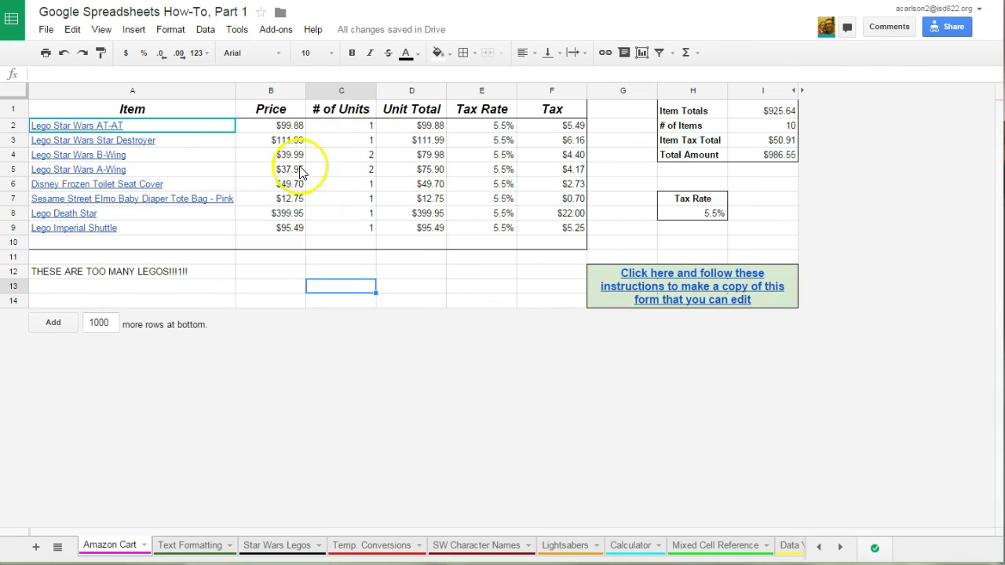
click(161, 275)
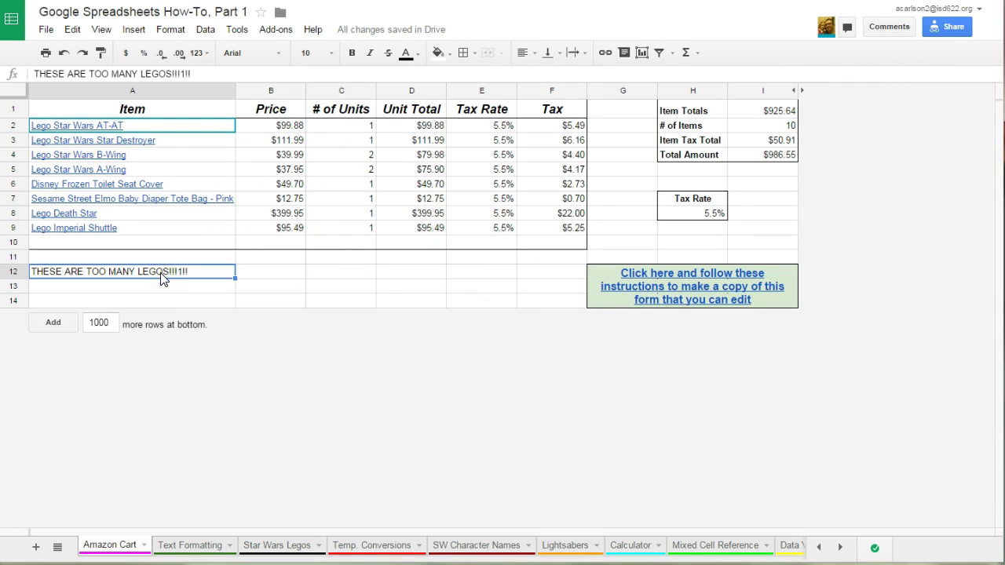
key(Delete)
key(Right)
key(Up)
key(Right)
key(Up)
key(Right)
key(Up)
key(Left)
key(Up)
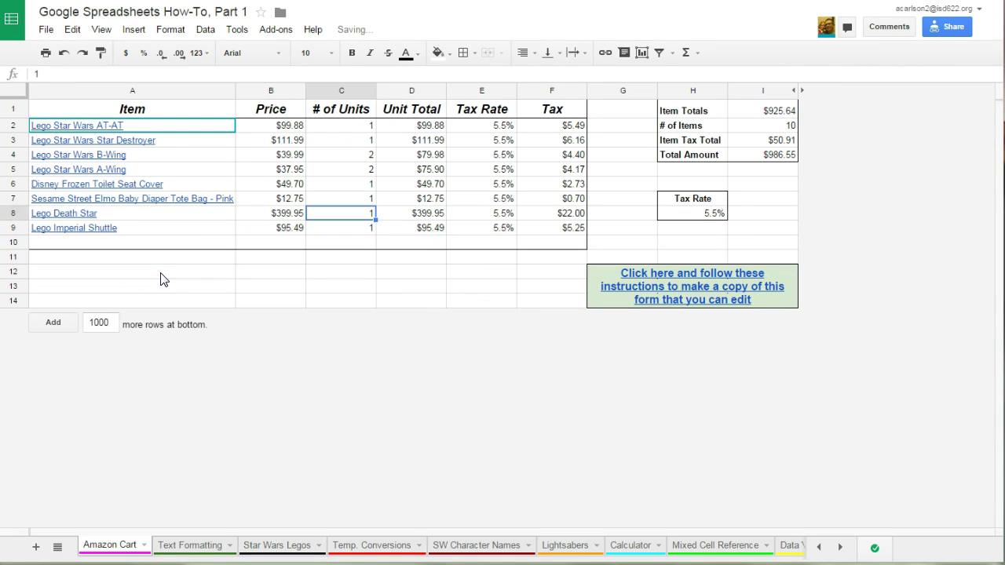
key(Up)
key(Up)
key(Up)
key(Up)
key(Up)
key(Up)
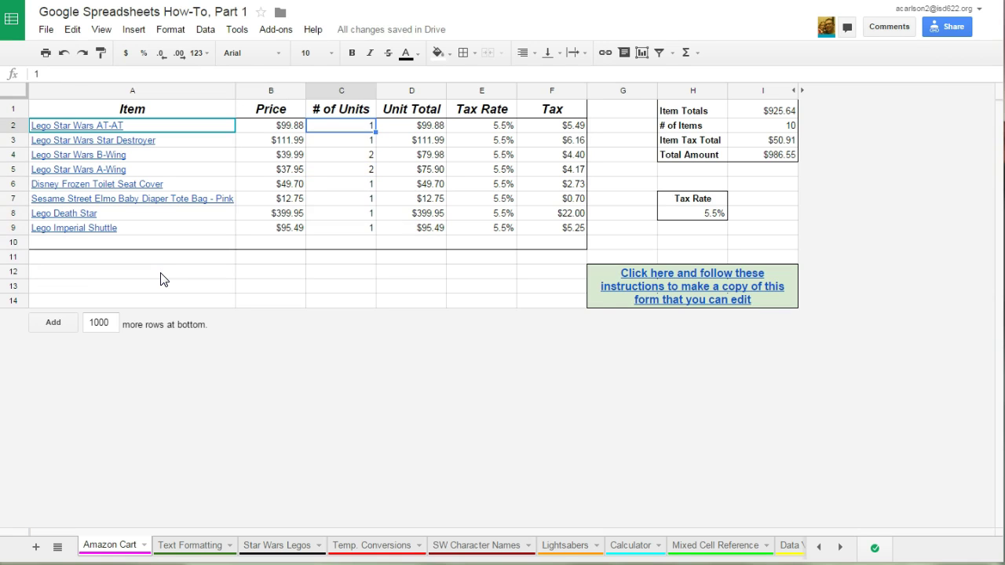
key(Return)
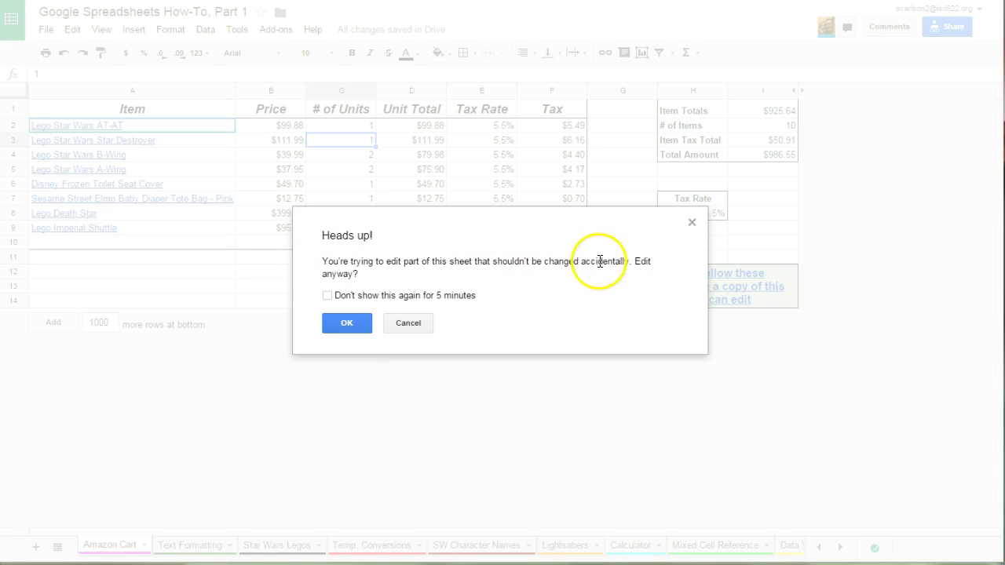
click(346, 323)
- Edit the Lego Death Star unit count in C8, accepting the protection warning
key(Down)
key(Down)
key(Down)
key(Down)
key(Down)
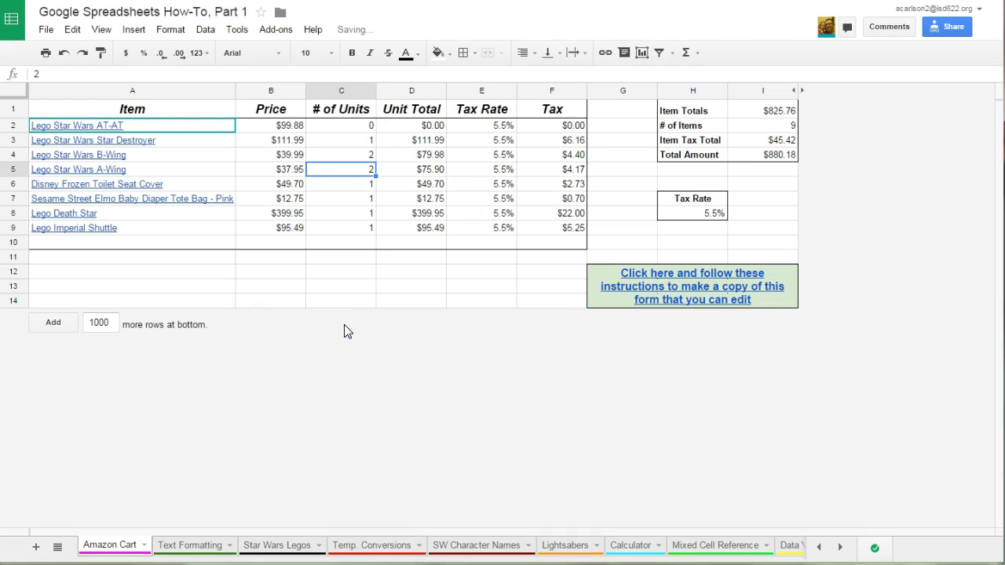
key(Return)
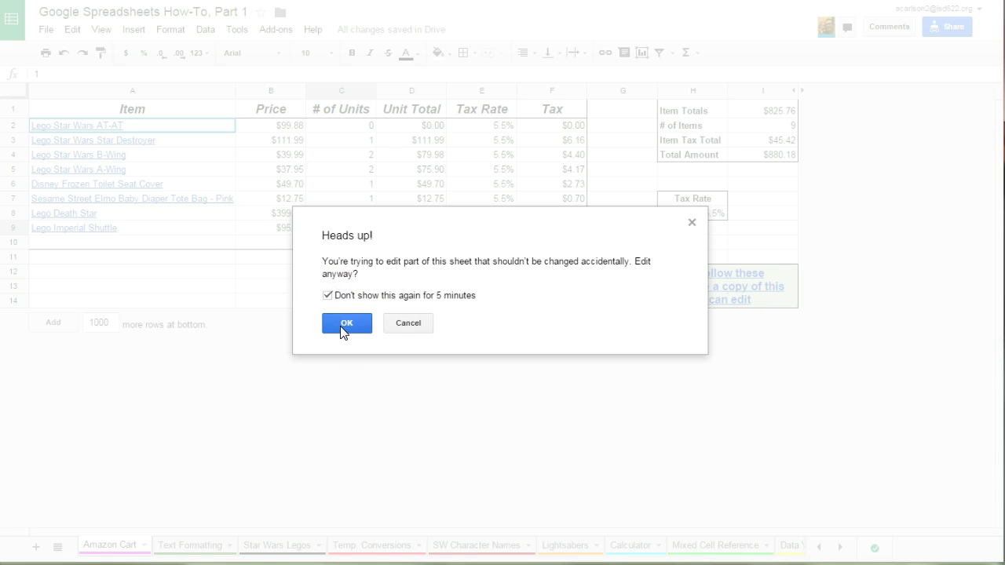
click(343, 324)
- Set the Star Destroyer through Elmo tote bag units to 0 and the Disney seat cover to 2
click(352, 141)
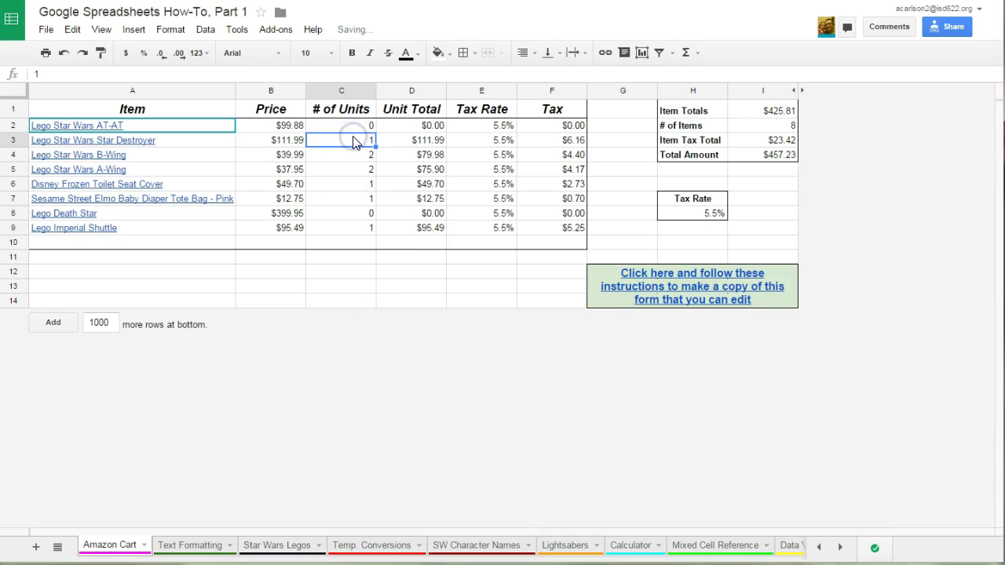
text(0)
key(Return)
text(0)
key(Return)
text(0)
key(Return)
text(0)
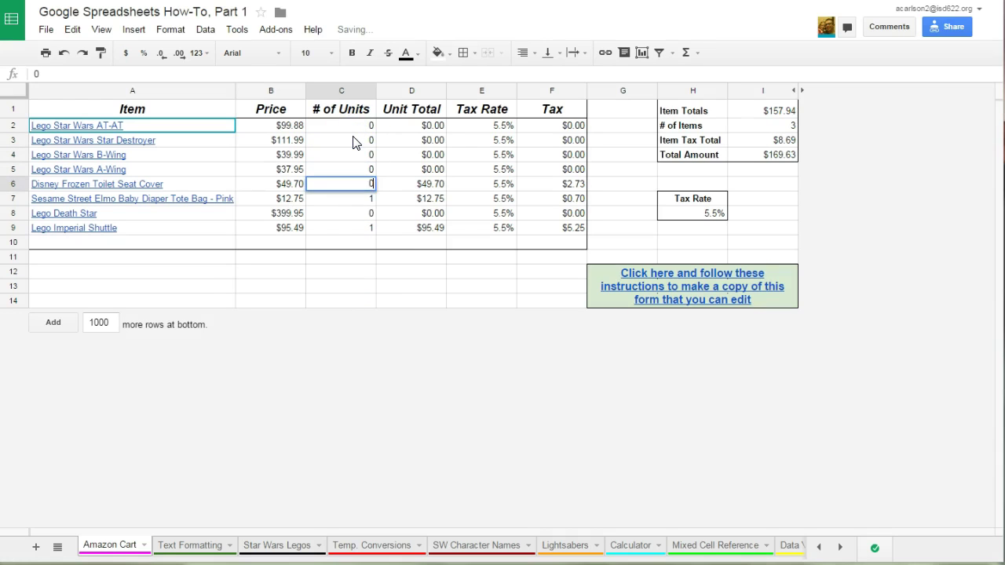
text( 0)
key(Return)
key(Down)
text(0)
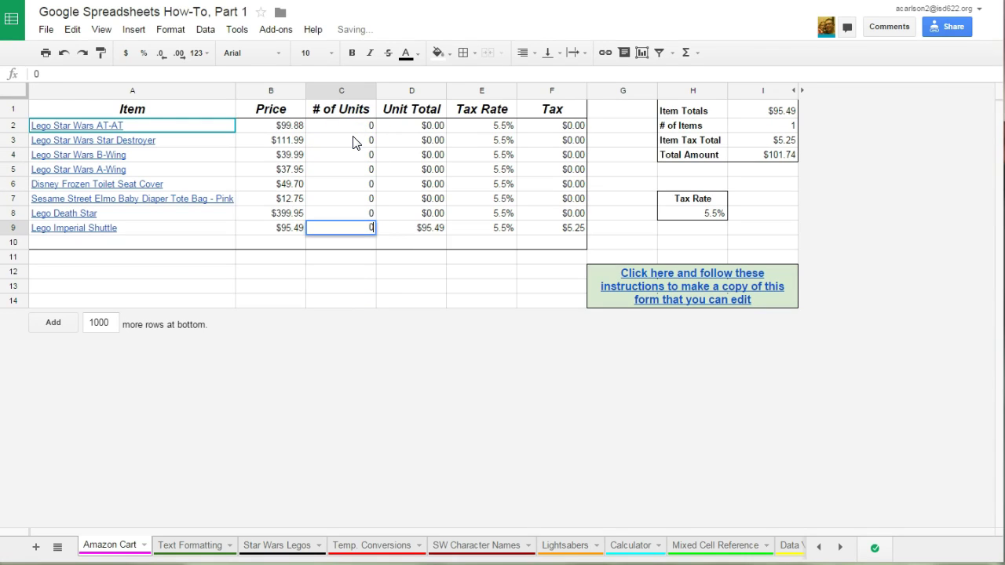
key(Up)
key(Up)
key(Up)
text(2)
key(Return)
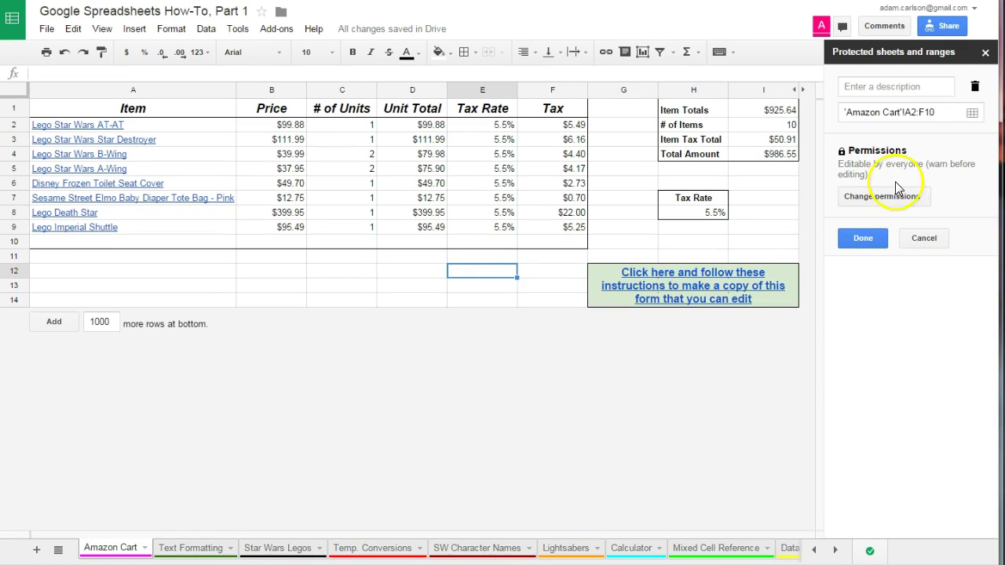
- Delete the A2:F10 protected range, confirming the Heads up warning, and close the protection panel
click(897, 152)
click(867, 239)
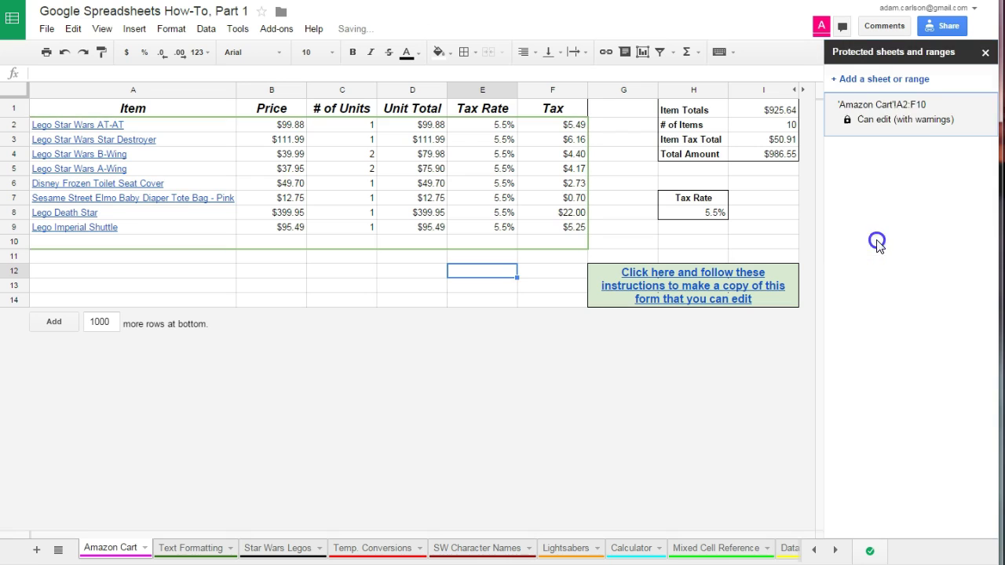
click(896, 109)
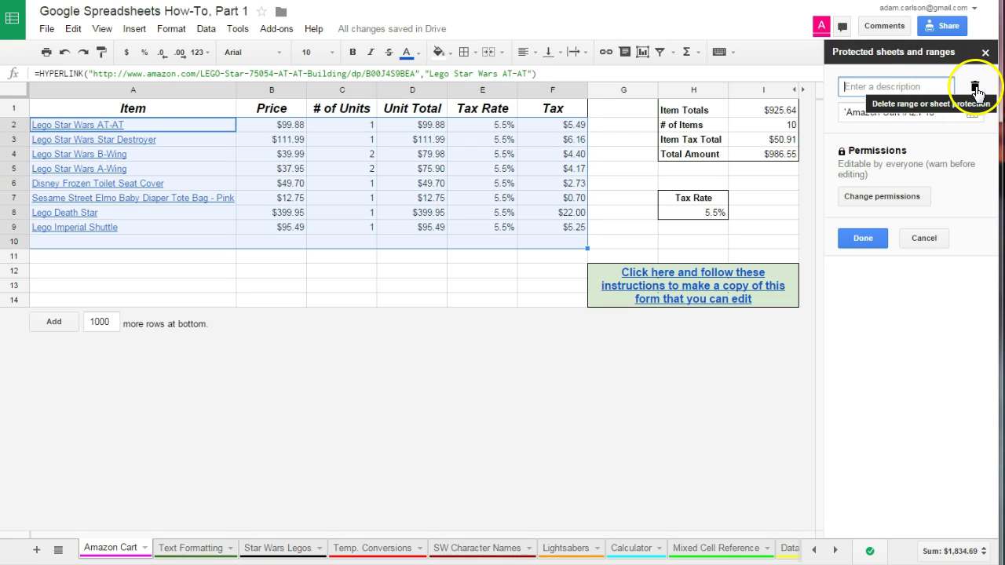
click(975, 88)
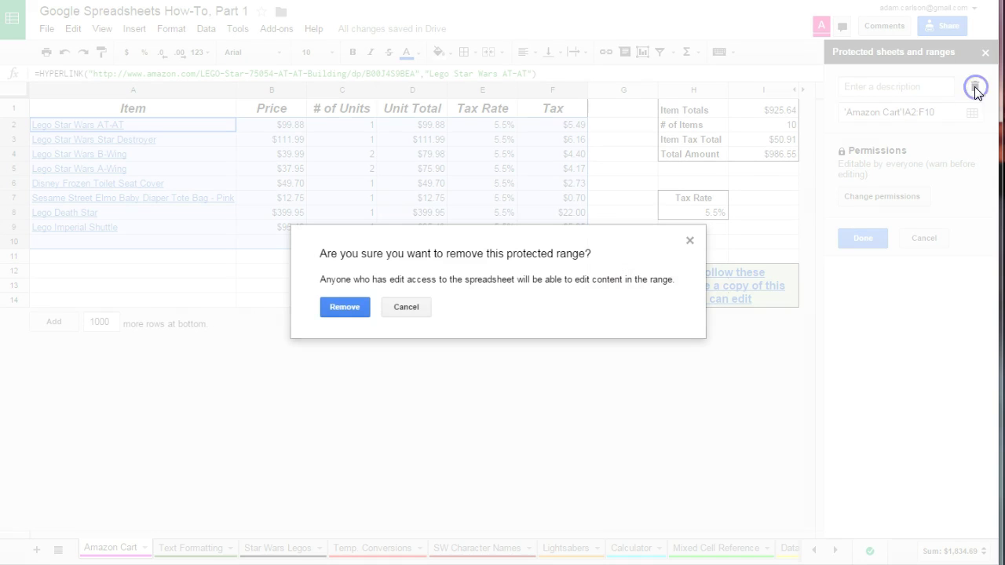
click(424, 311)
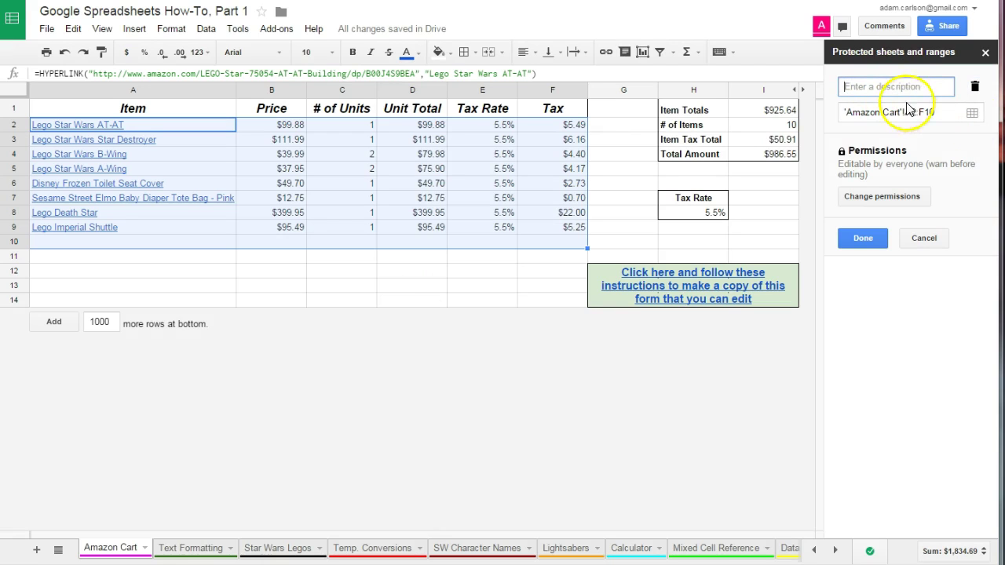
click(975, 89)
click(351, 307)
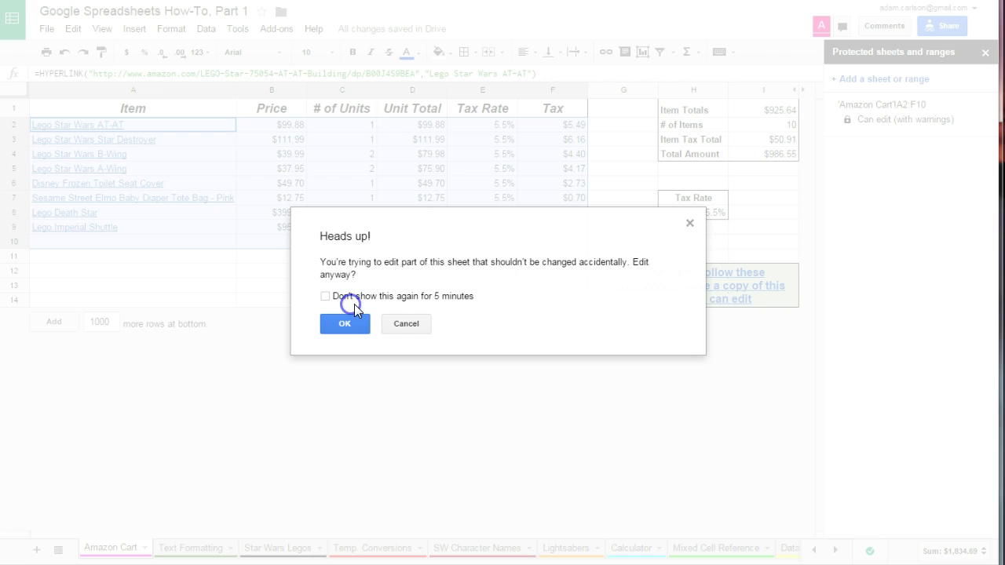
click(348, 323)
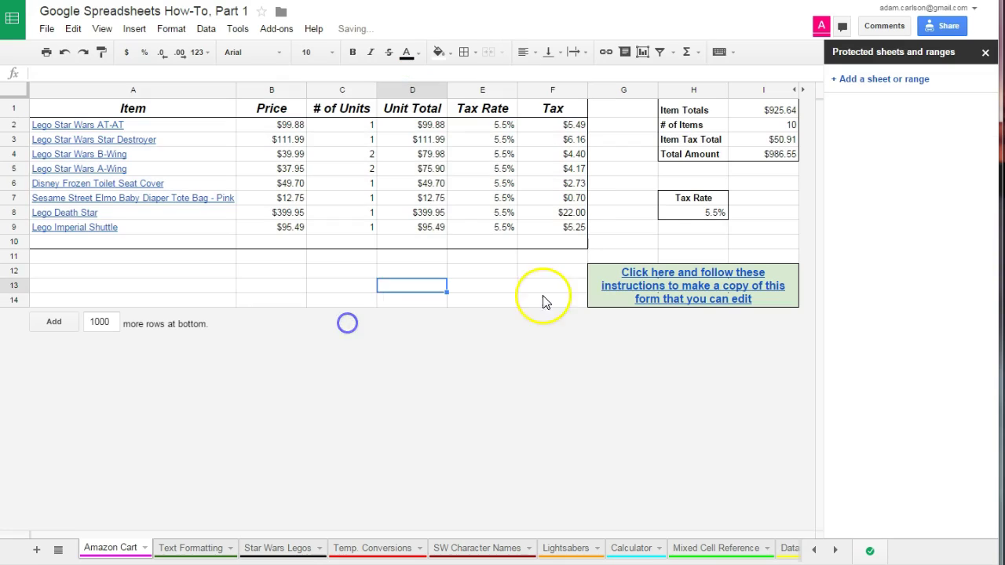
click(984, 52)
click(351, 288)
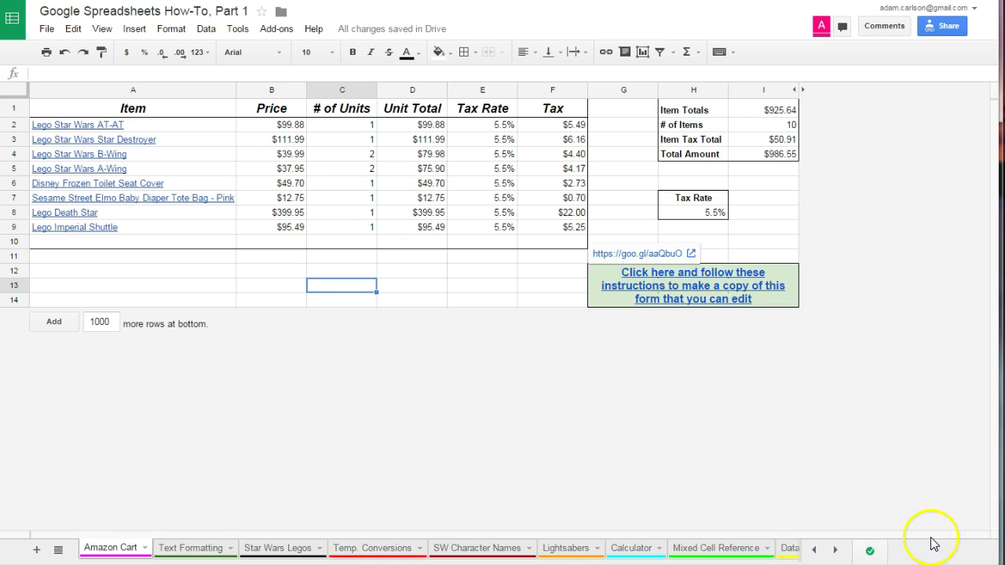
- Select prices B2:B9, units C2:C9, Unit Totals D2:D9, then Tax Rates E2:E9 to read each sum
drag(279, 124, 275, 228)
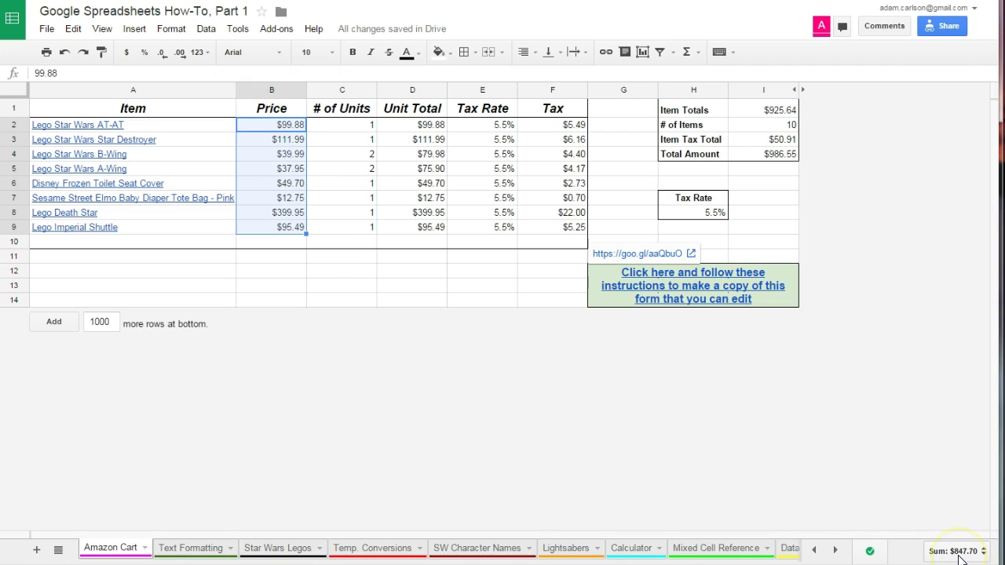
click(398, 256)
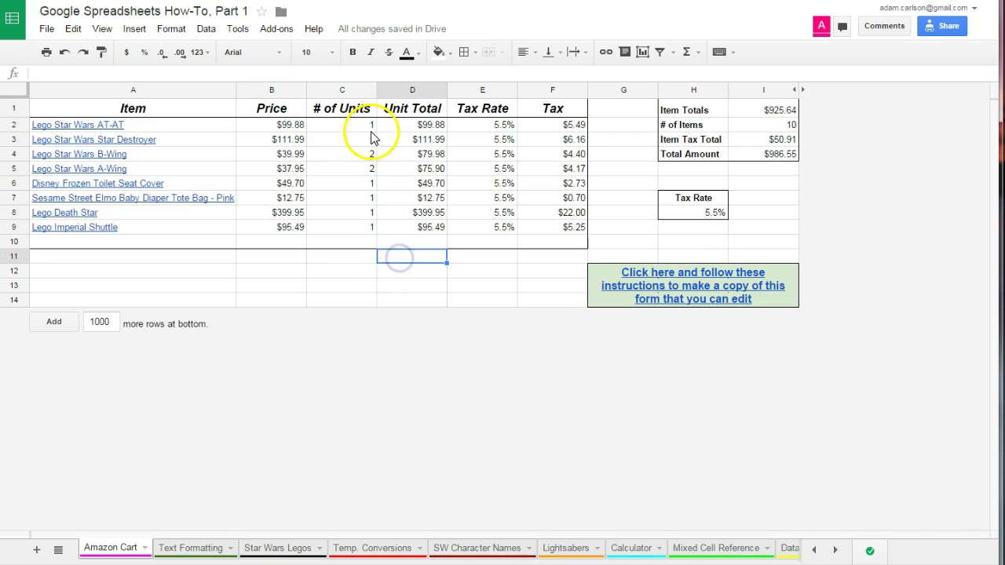
drag(371, 128, 363, 150)
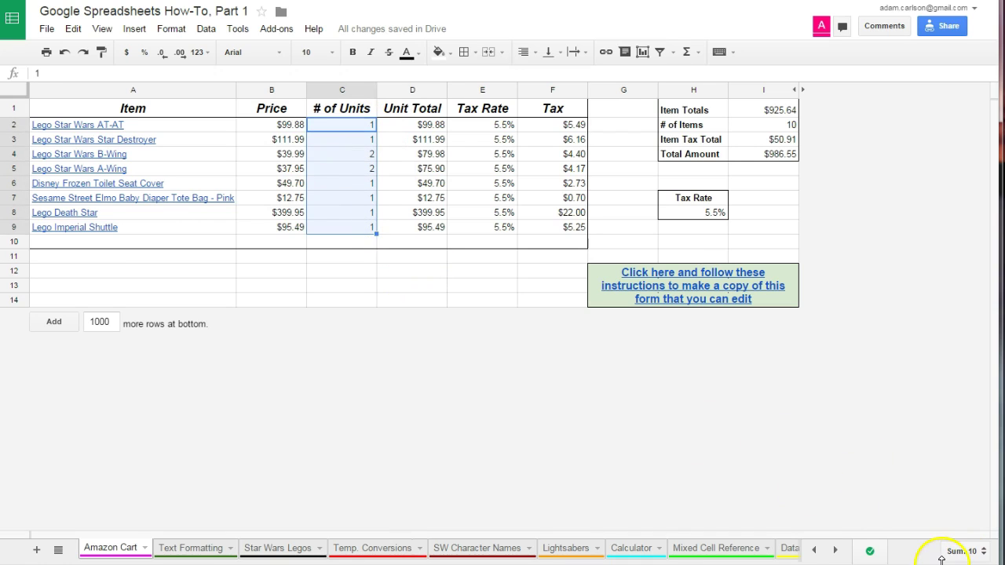
drag(438, 127, 445, 236)
drag(495, 130, 511, 227)
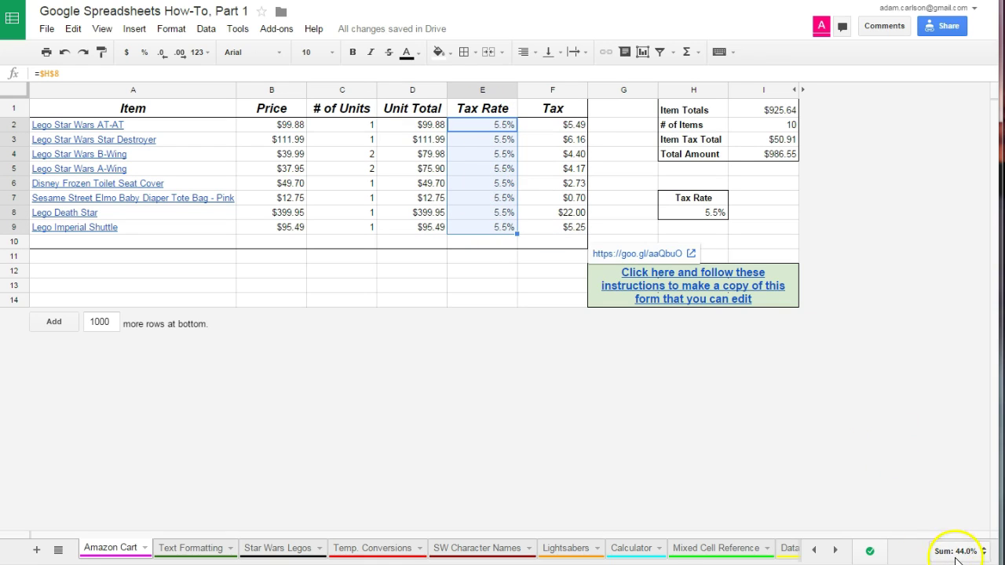
- Switch the quick summary to Count, then show the Average of the tax column
click(985, 552)
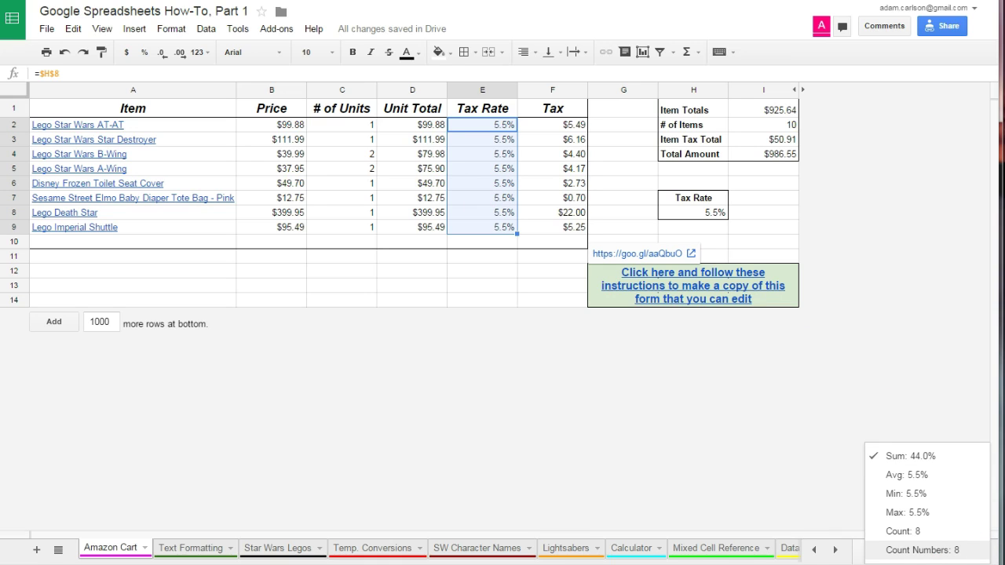
click(968, 531)
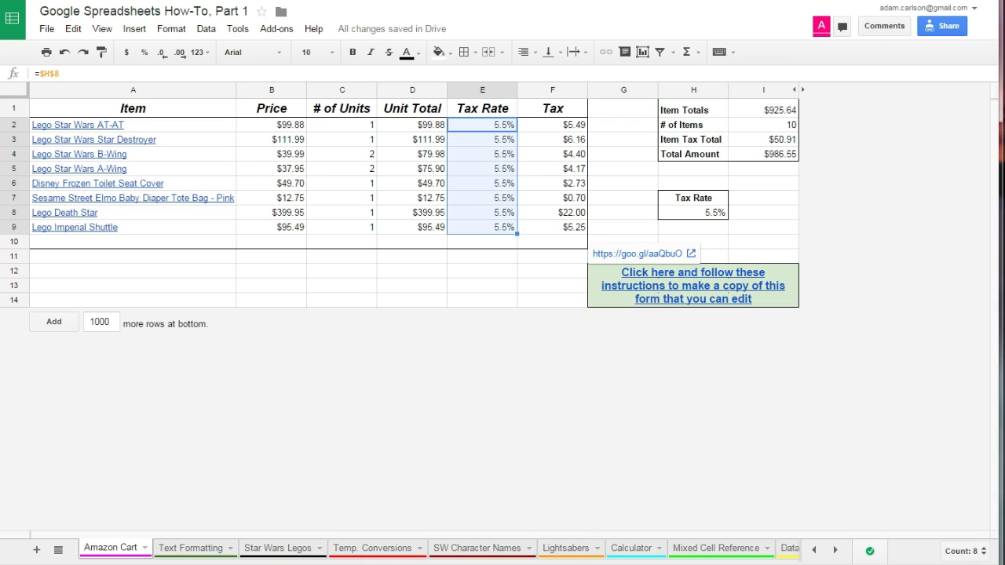
drag(573, 127, 570, 248)
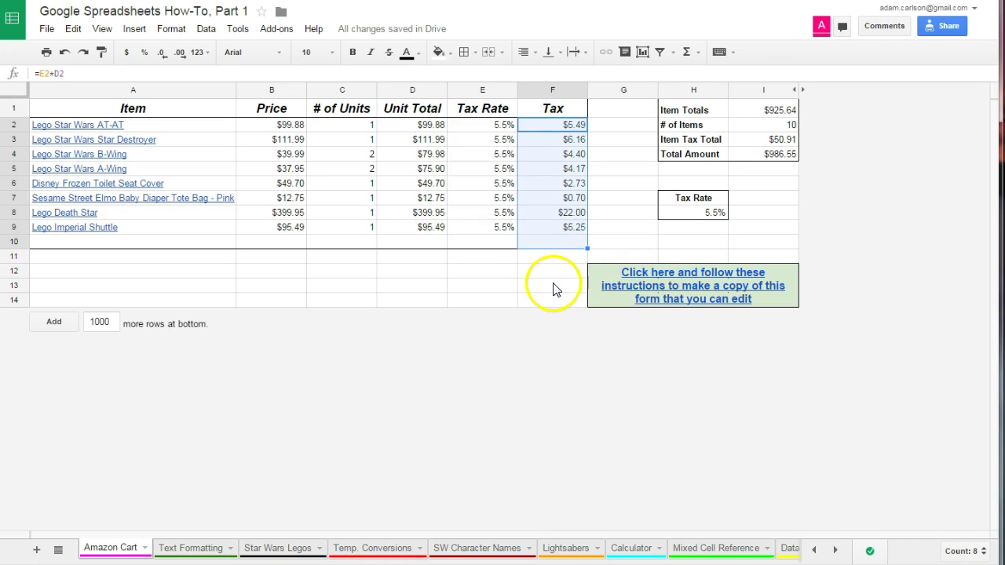
click(966, 551)
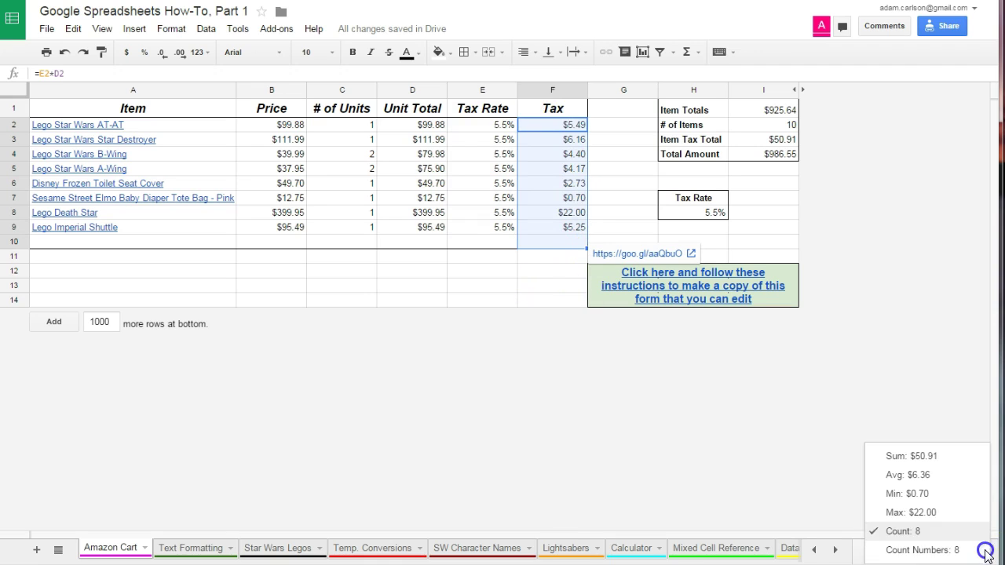
click(967, 481)
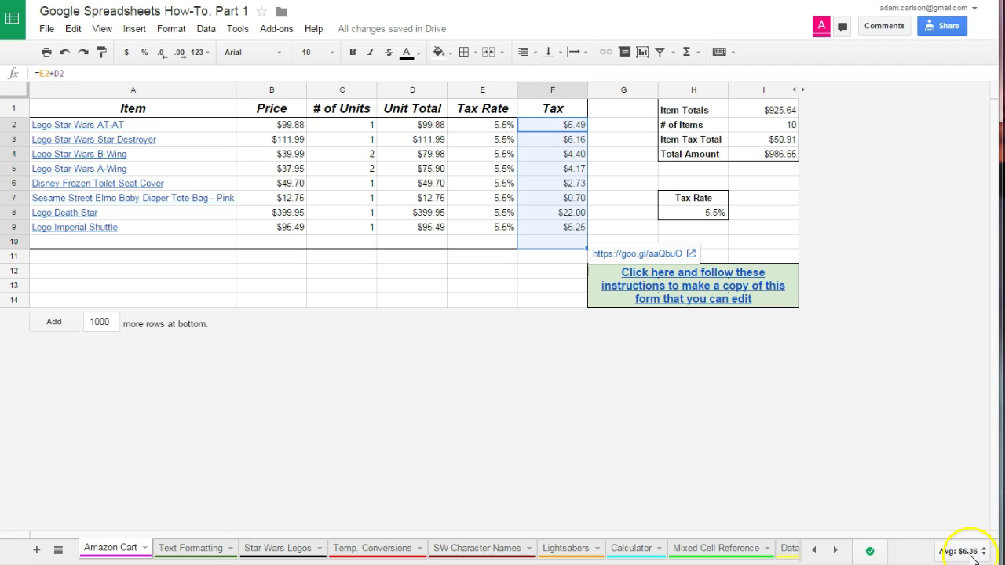
click(462, 272)
- Show the Min of prices B2:B9 and the Max of tax F2:F9, then select item names A2:A9
drag(289, 126, 298, 228)
click(986, 553)
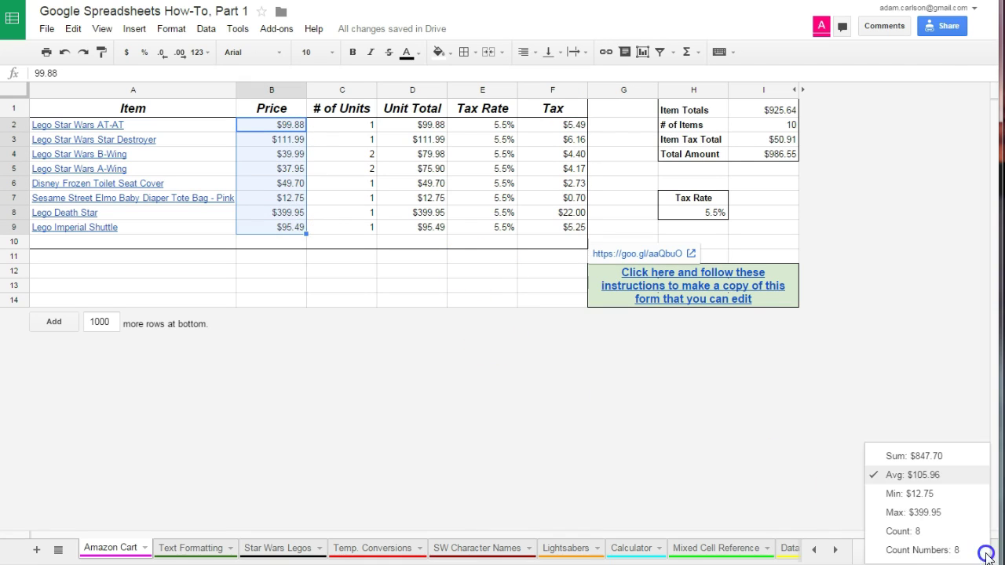
click(957, 502)
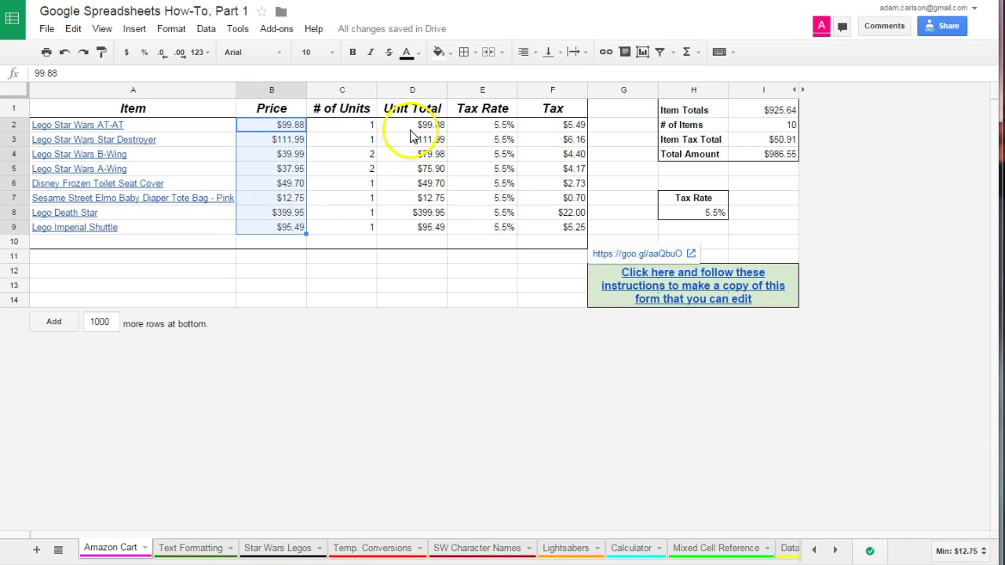
drag(412, 124, 414, 229)
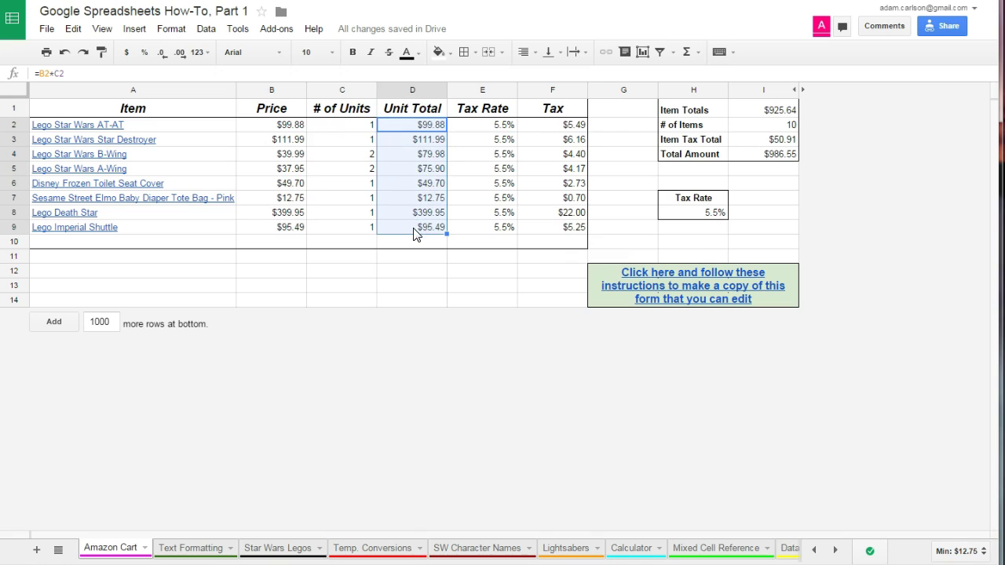
drag(553, 124, 556, 231)
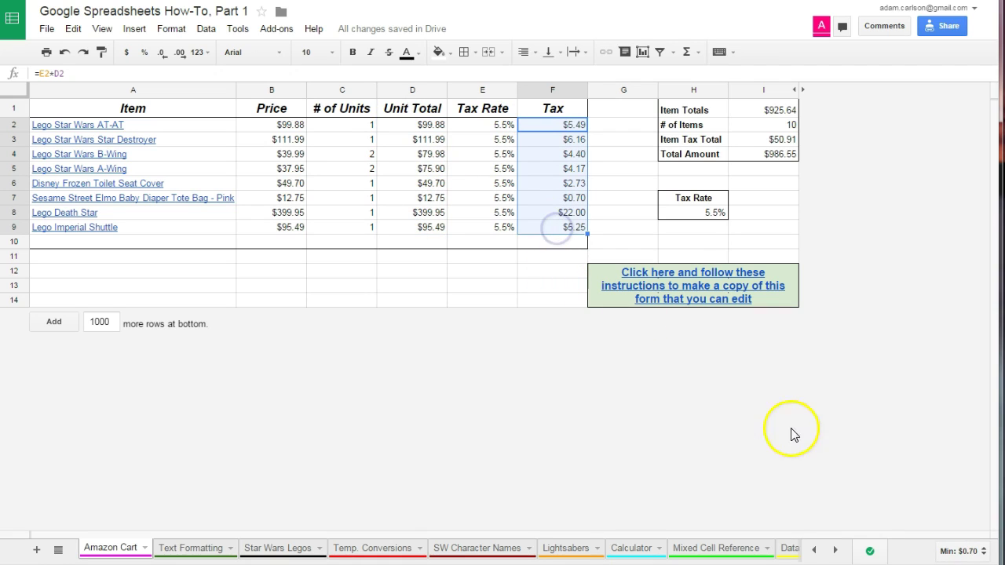
click(982, 549)
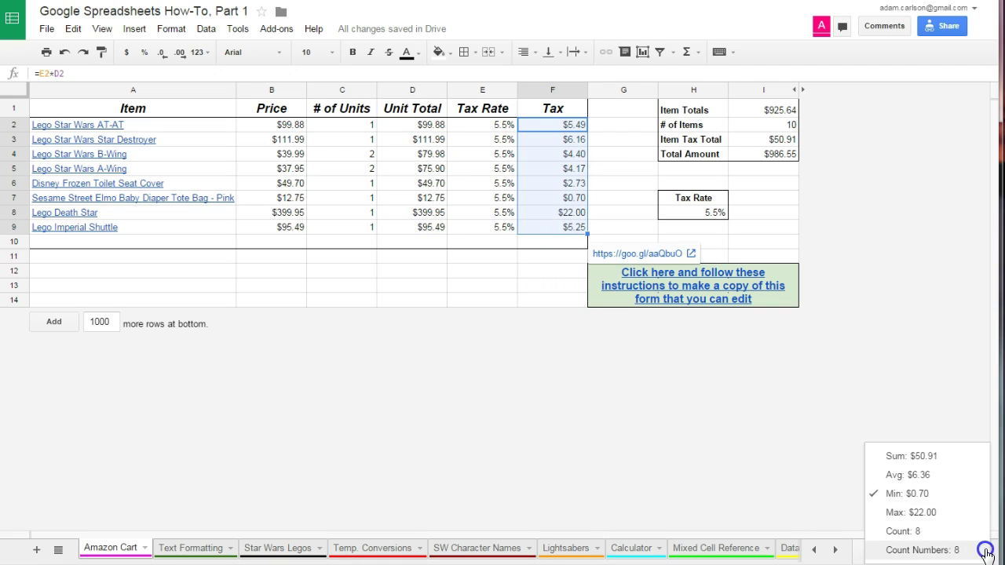
click(948, 512)
click(482, 226)
drag(157, 125, 158, 229)
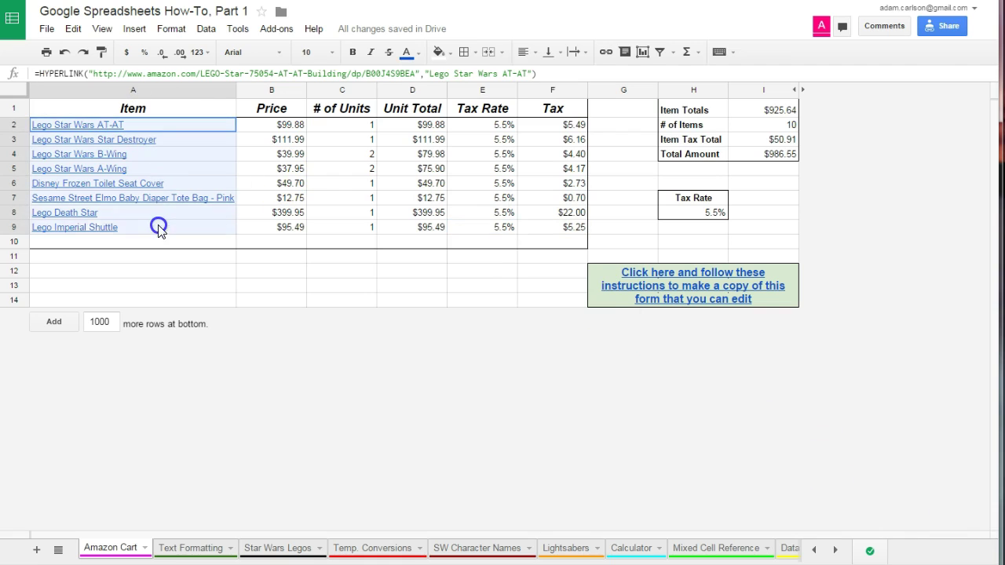